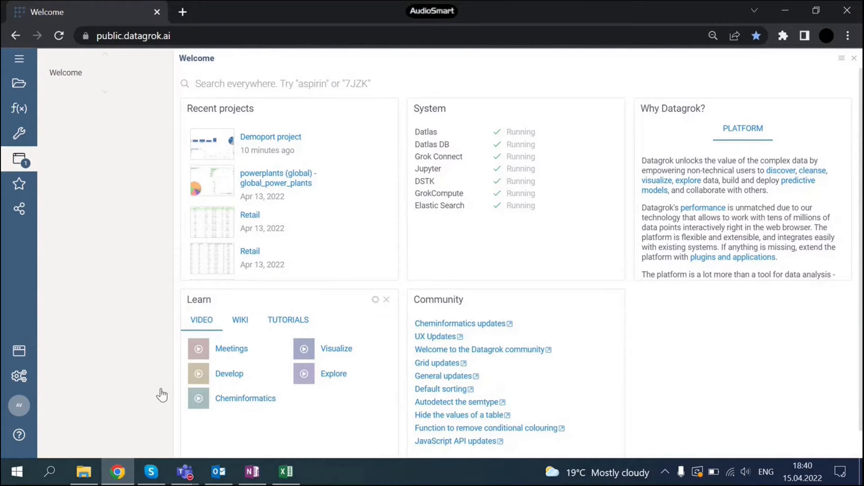
Load the airport demo spreadsheet from its folder in File Explorer into Datagrok.
click(84, 472)
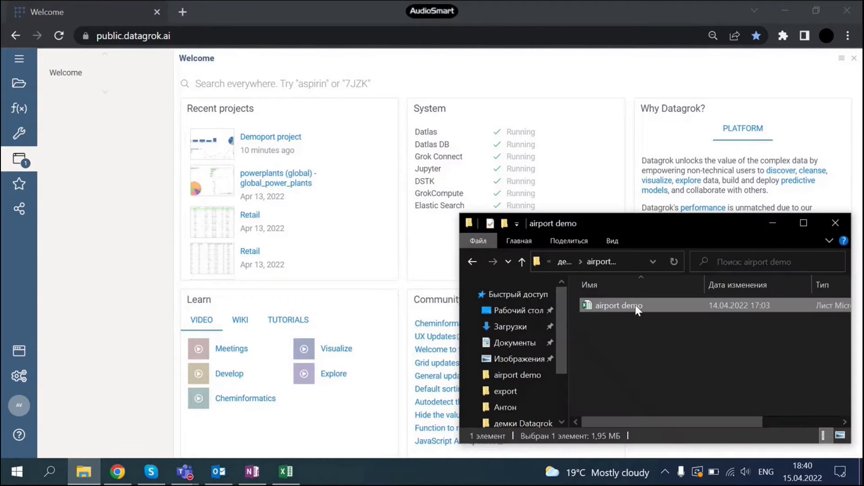
drag(654, 305, 398, 280)
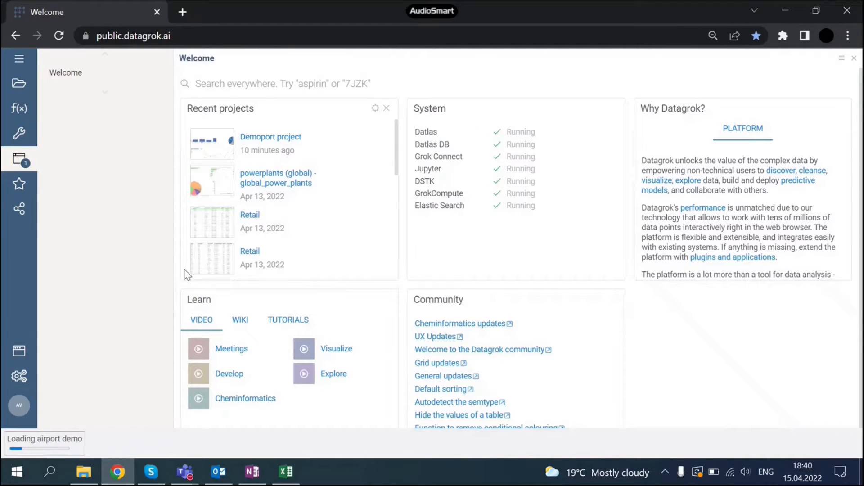
Open the airport demo workbook in Excel and go to the last filled row of the NumberId column.
click(85, 473)
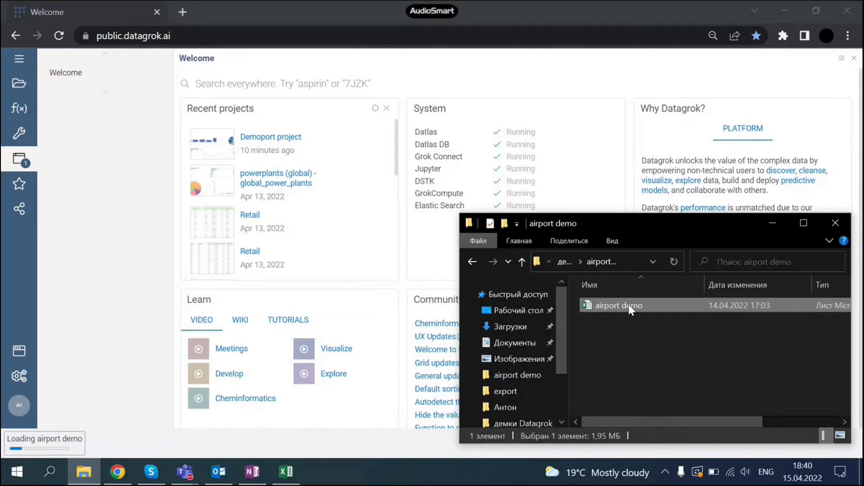
double_click(629, 305)
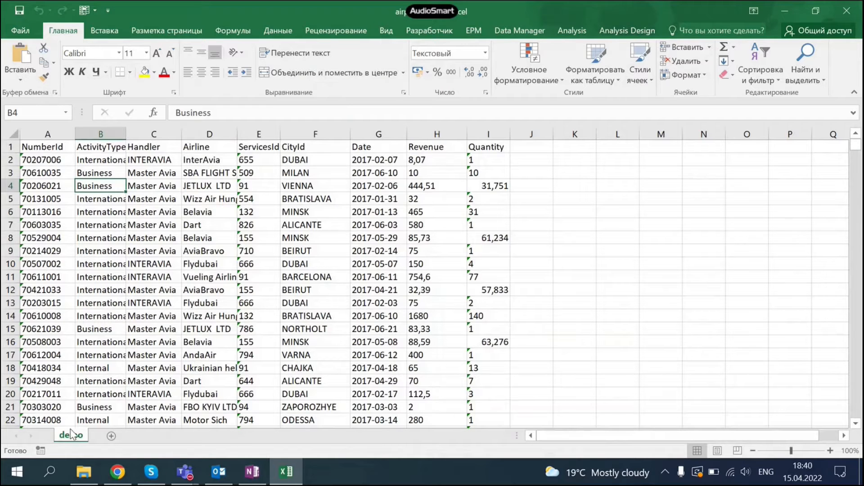
click(40, 163)
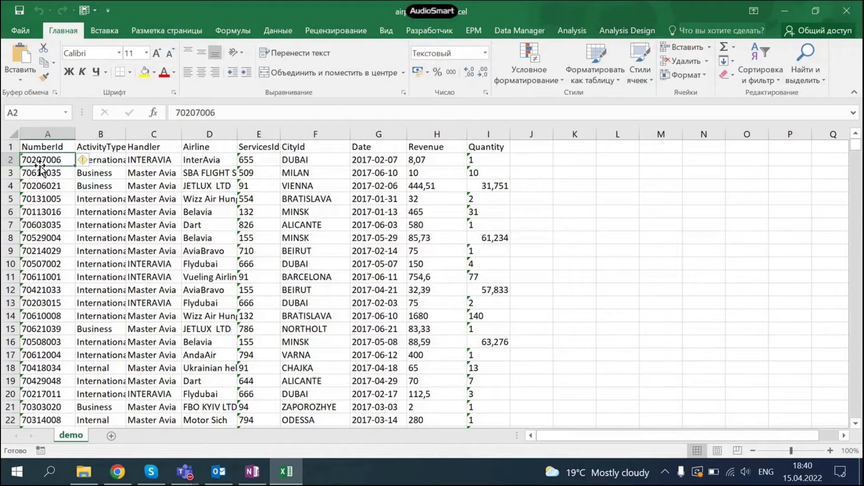
double_click(39, 166)
key(Down)
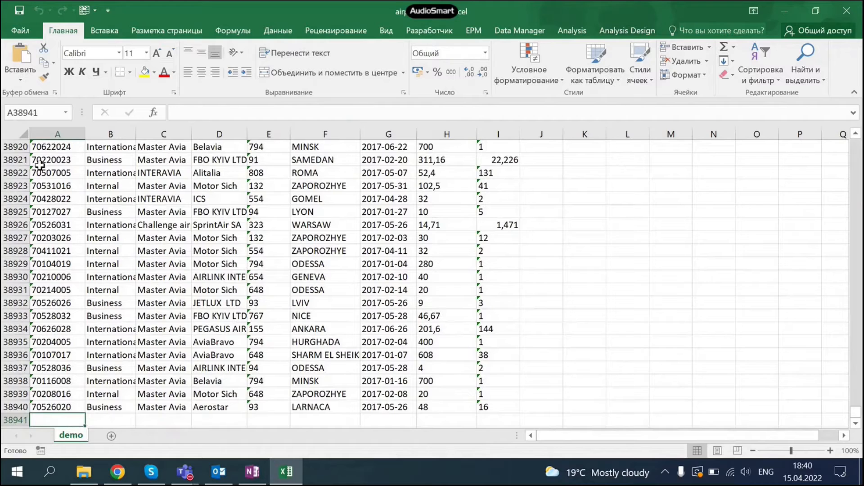
key(Up)
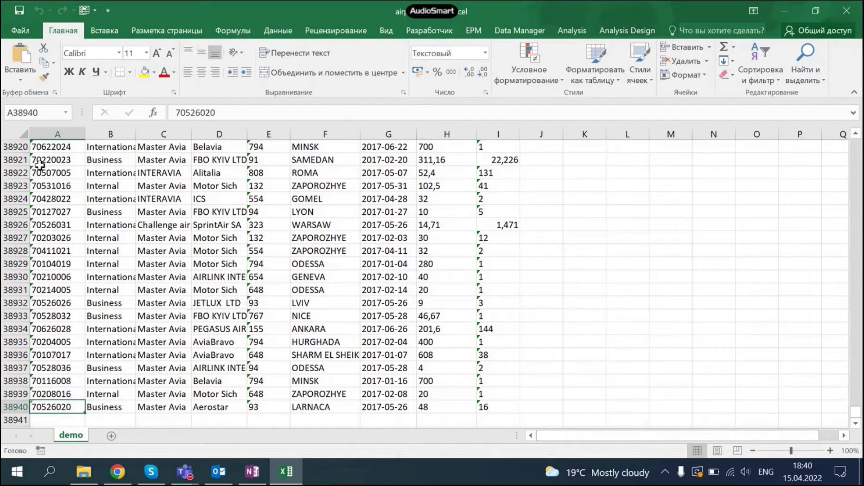
Examine the header row of the demo sheet, going through the columns from NumberId to Quantity.
key(ctrl+Home)
key(ctrl+shift+Right)
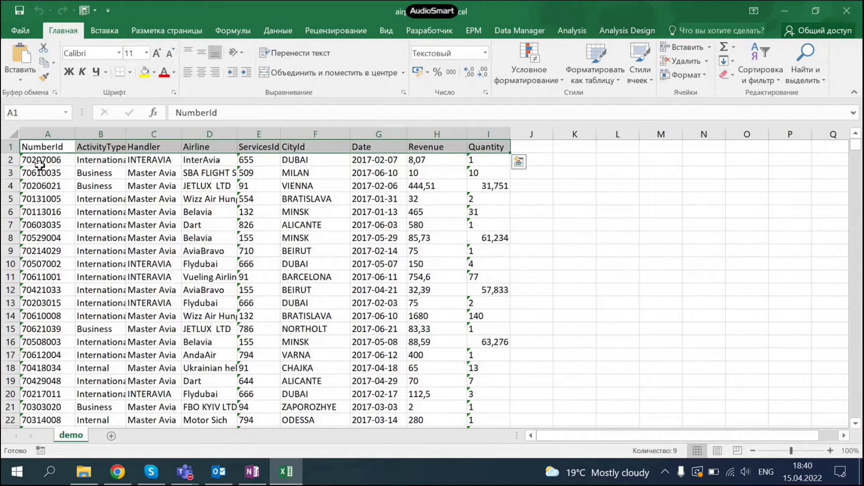
click(442, 146)
click(494, 145)
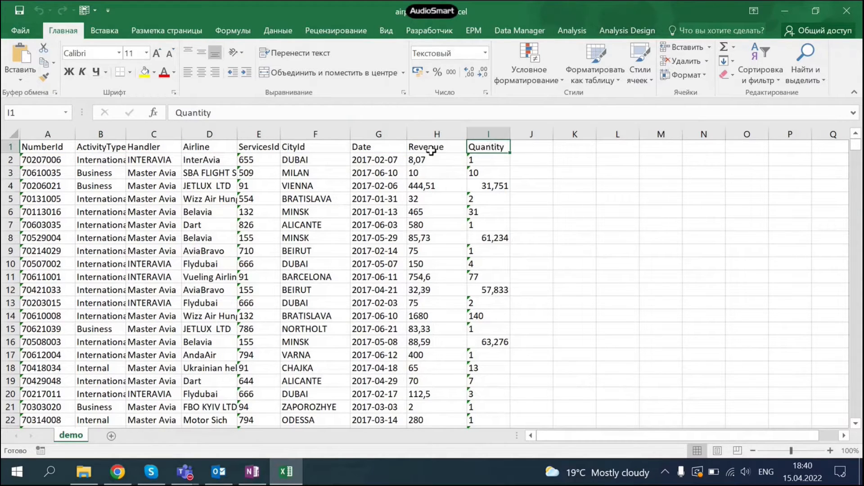
click(389, 147)
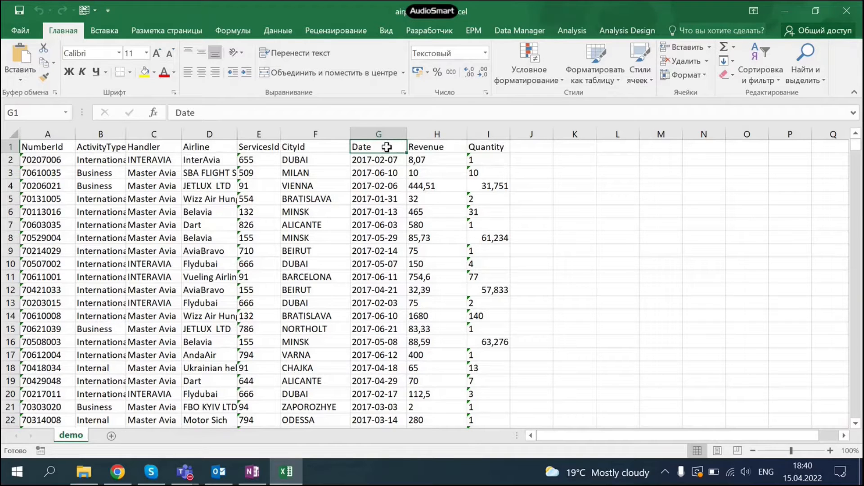
click(316, 145)
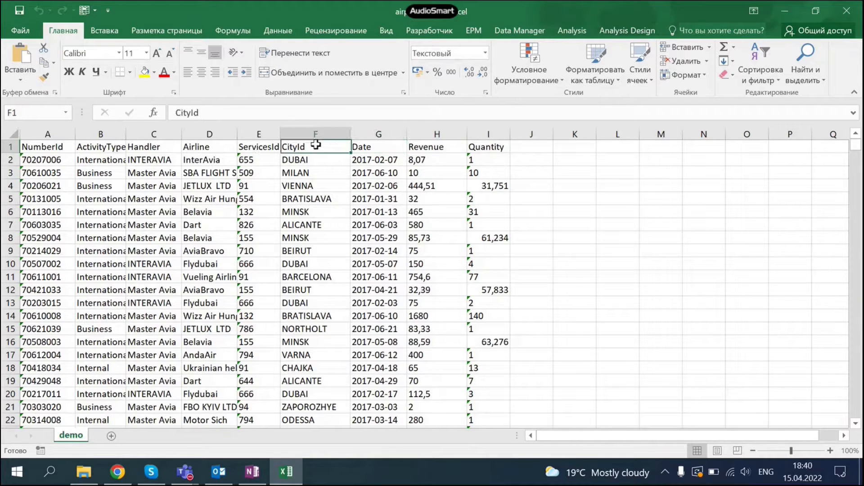
click(267, 145)
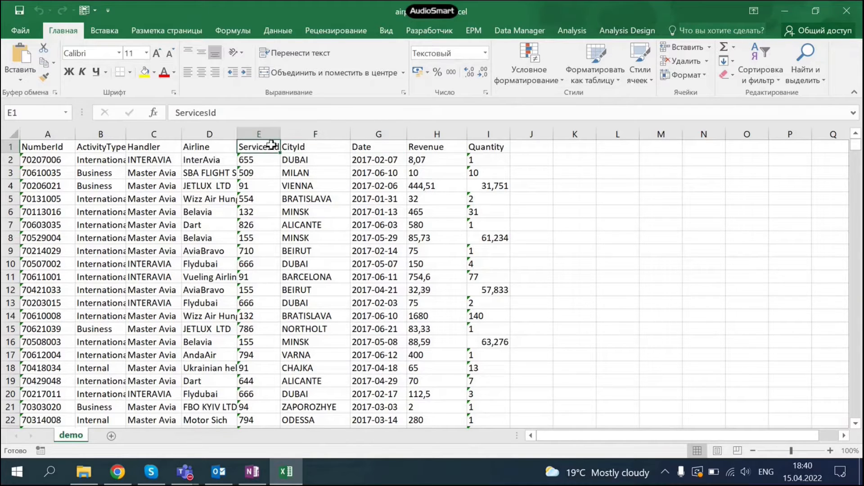
click(213, 145)
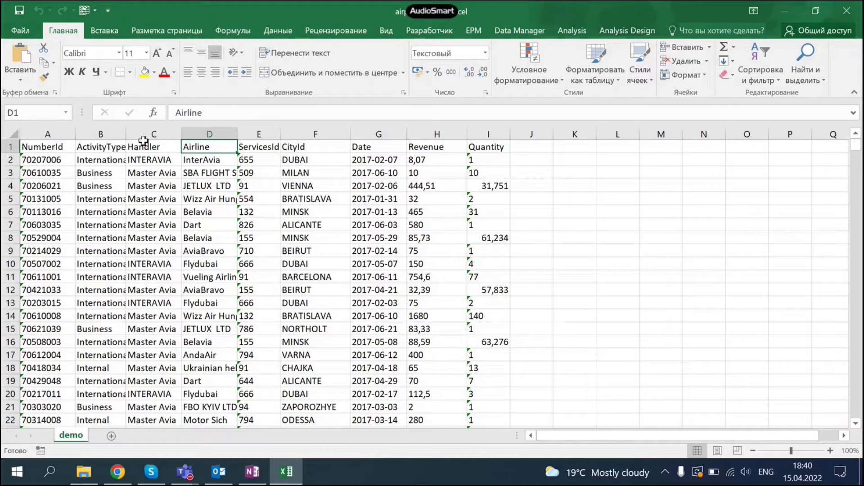
drag(161, 147, 31, 147)
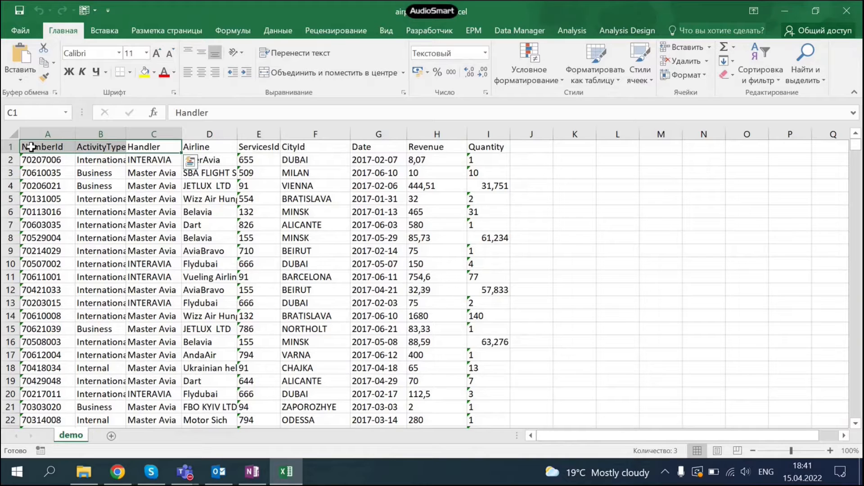
click(529, 158)
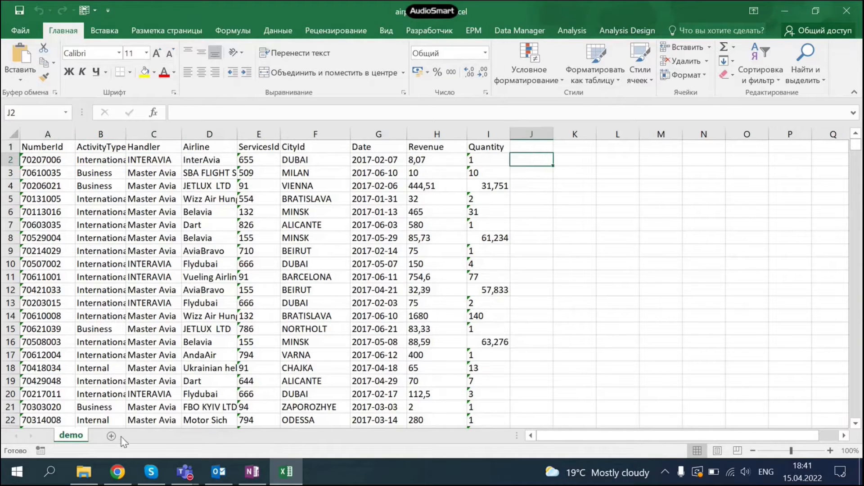
Switch back to Datagrok, add a line chart to the demo table and hide the viewers sidebar.
click(119, 475)
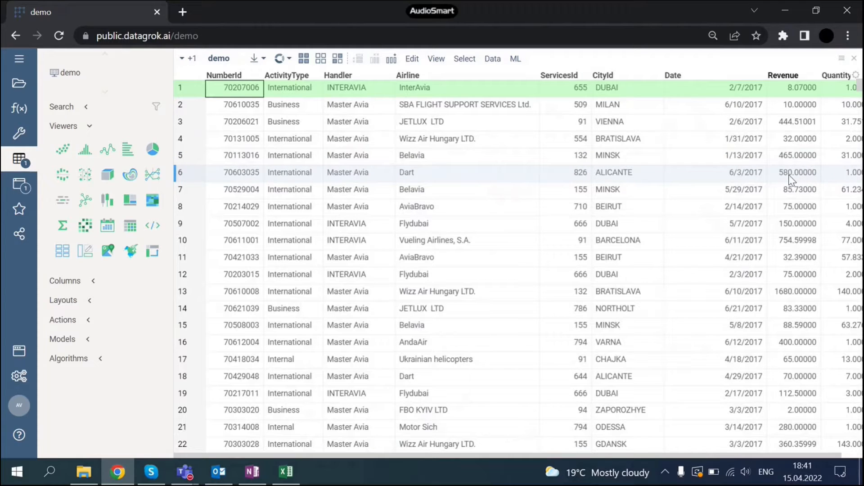
click(107, 155)
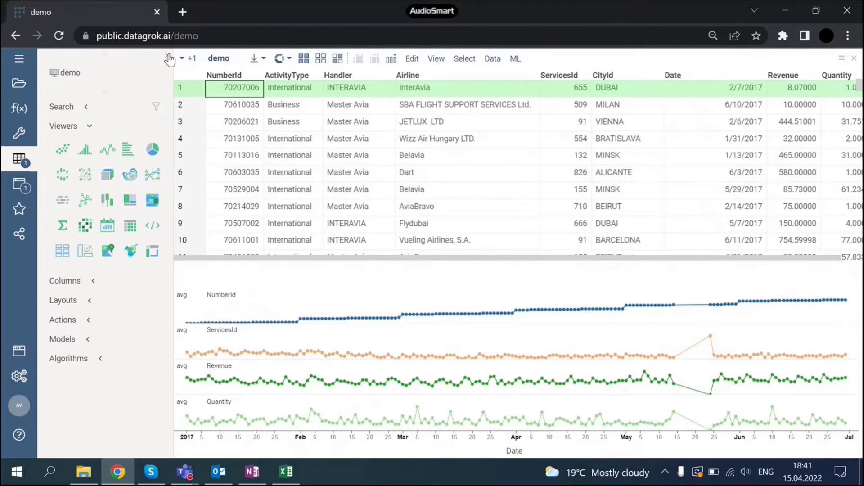
click(160, 72)
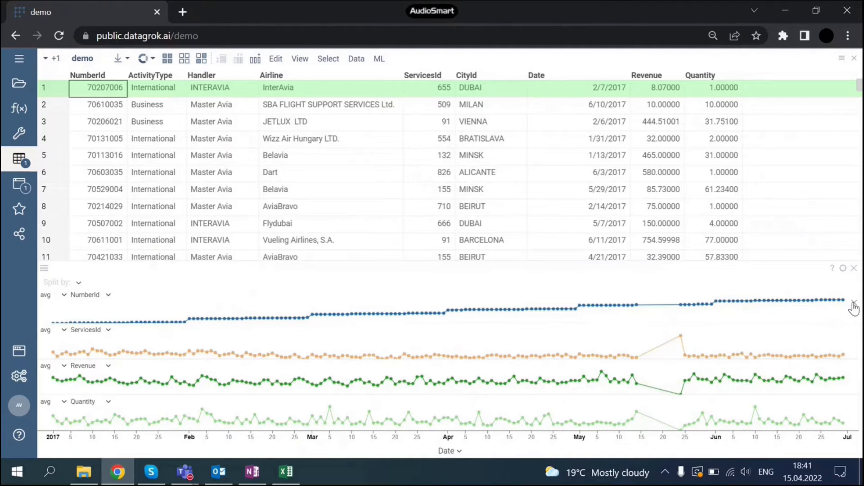
Remove the NumberId, ServicesId and Quantity lines from the chart and aggregate the remaining Revenue line by sum.
click(852, 305)
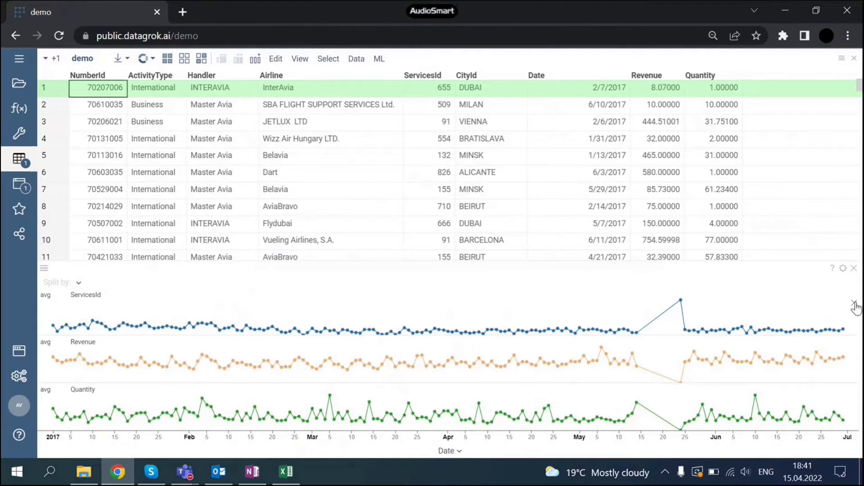
click(853, 303)
click(854, 376)
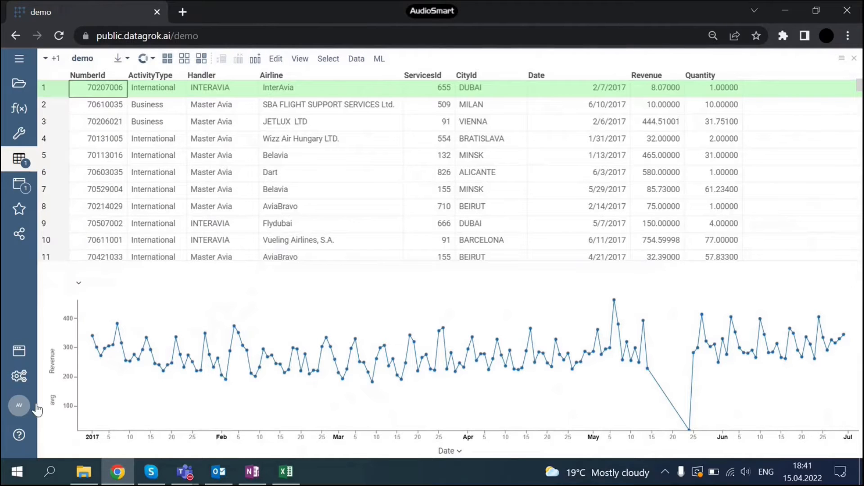
click(52, 402)
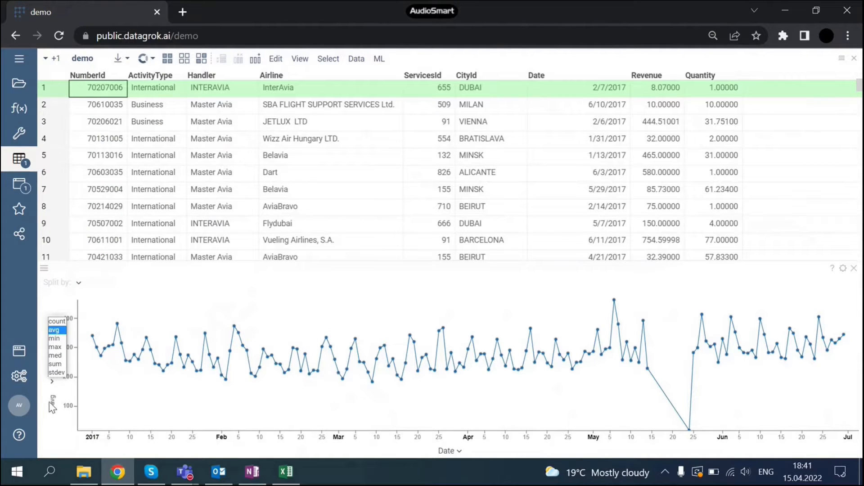
click(56, 364)
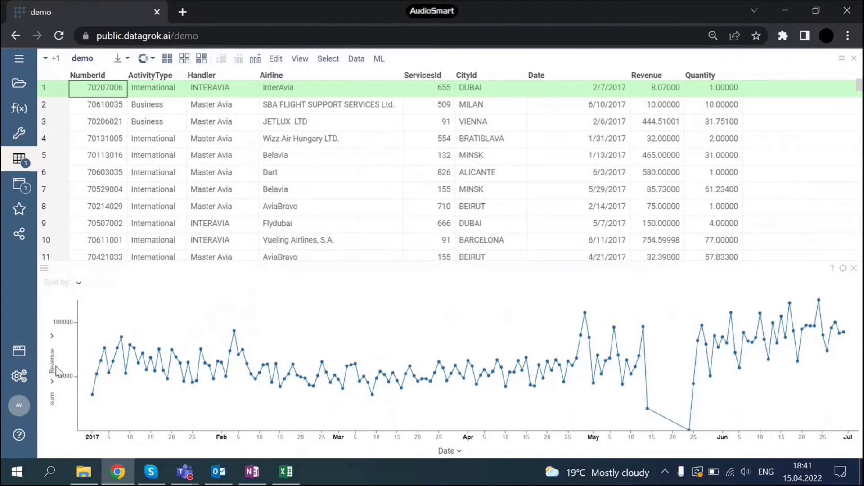
Change the Revenue chart to a stacked bar chart and split it by ActivityType.
right_click(342, 331)
mouse_move(343, 331)
mouse_move(387, 315)
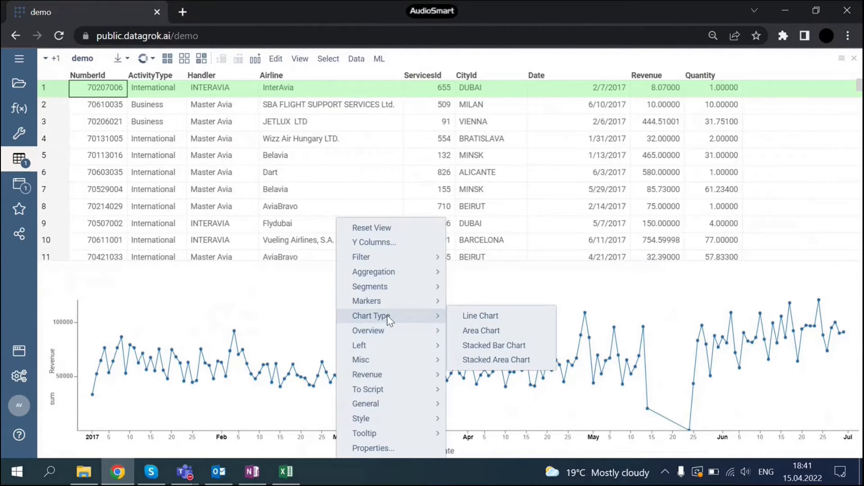
click(508, 346)
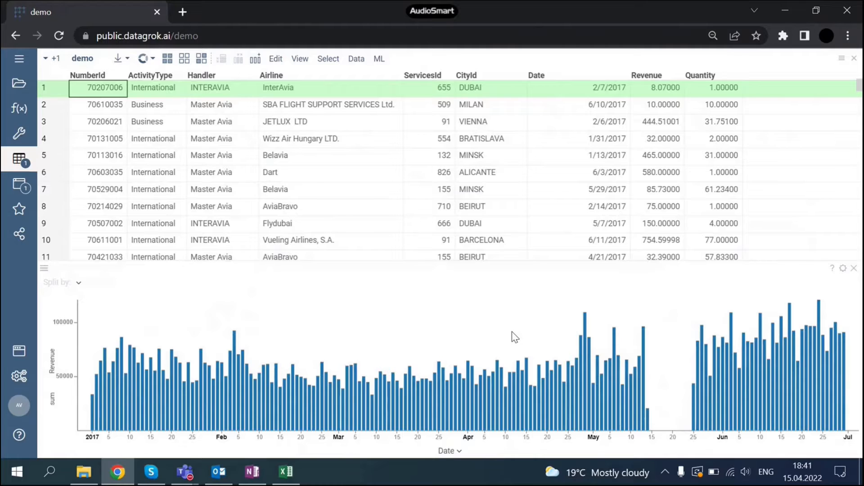
click(68, 286)
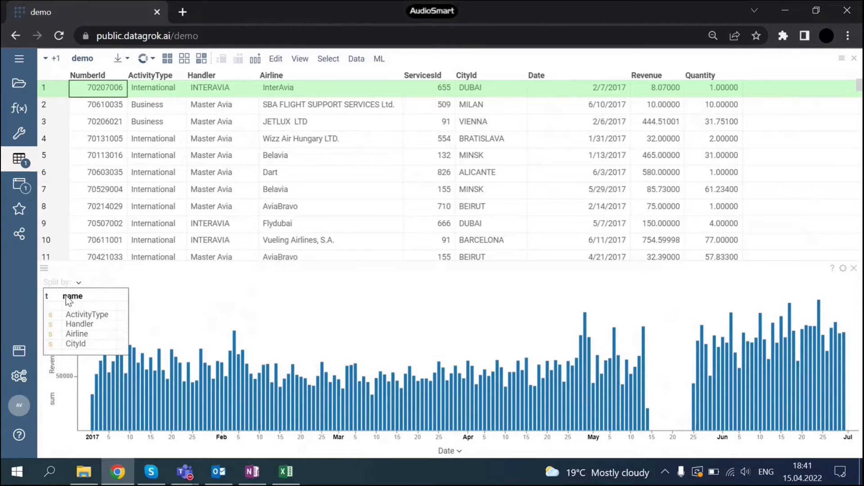
click(81, 315)
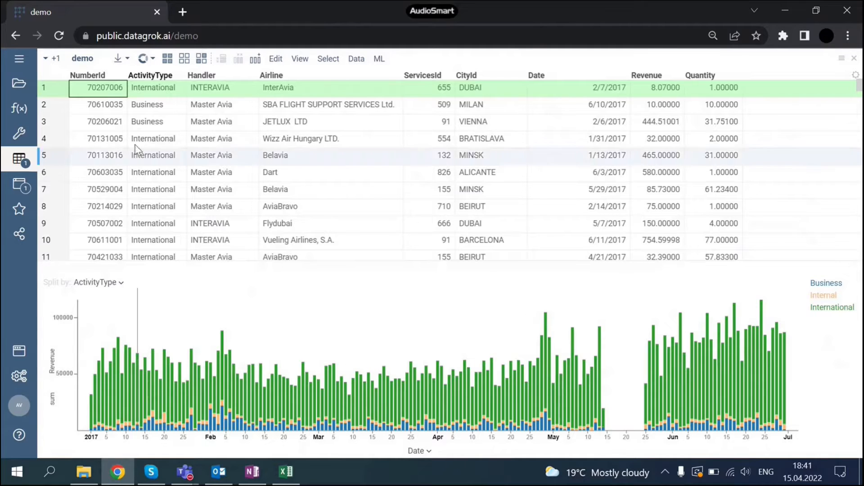
Turn on categorical color coding for the ActivityType column.
right_click(135, 77)
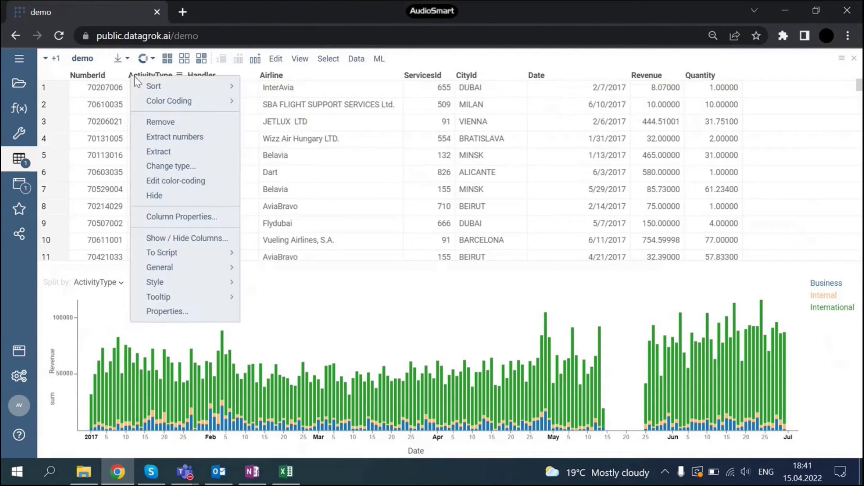
mouse_move(183, 100)
click(259, 136)
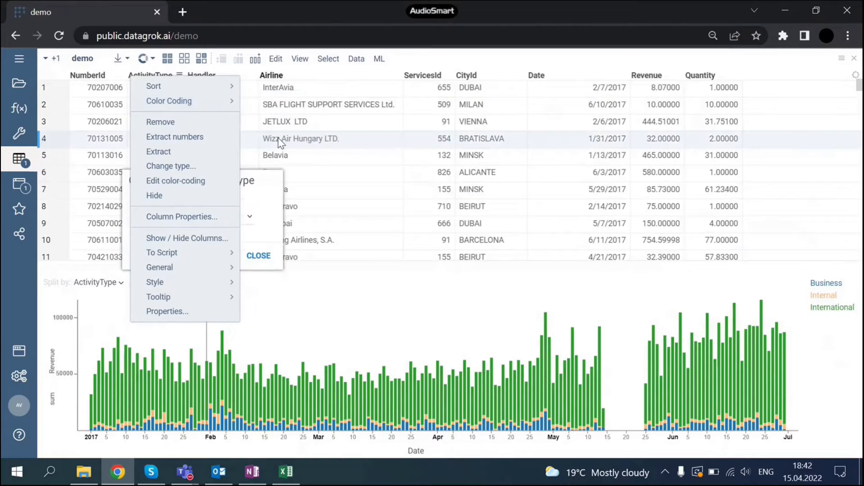
click(229, 211)
click(221, 239)
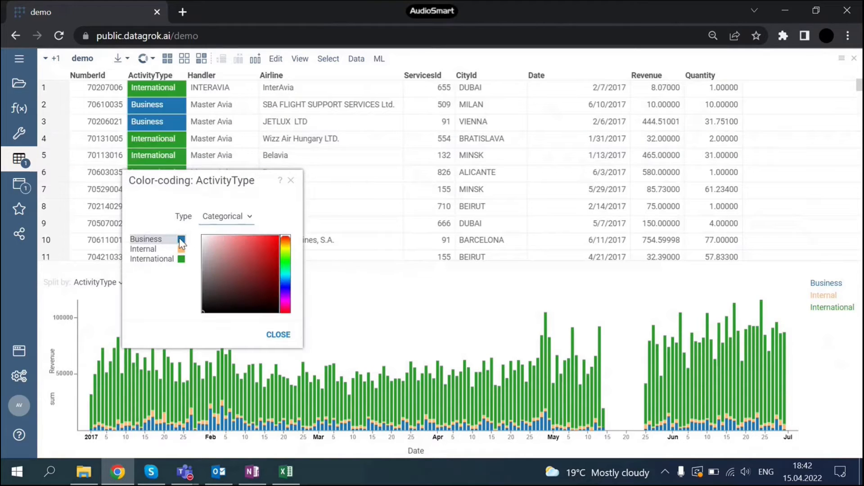
Recolor the ActivityType categories: Business light blue, Internal medium blue and International dark blue.
click(181, 240)
click(232, 240)
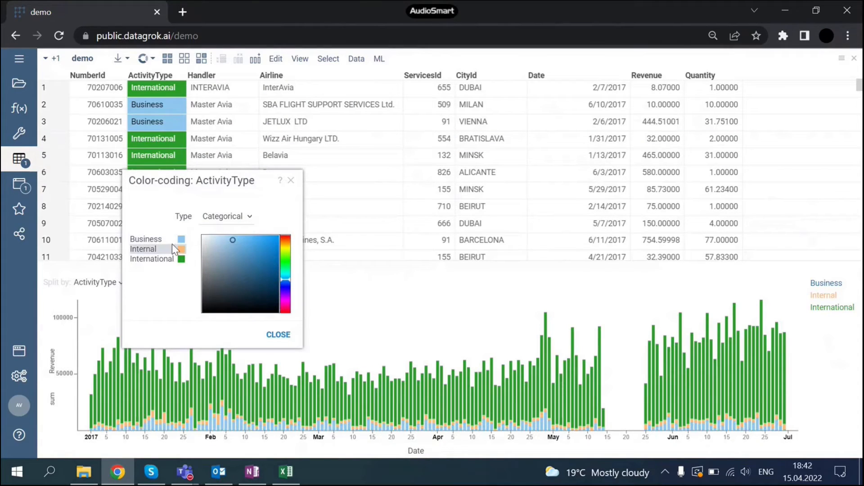
click(180, 248)
click(285, 280)
click(243, 249)
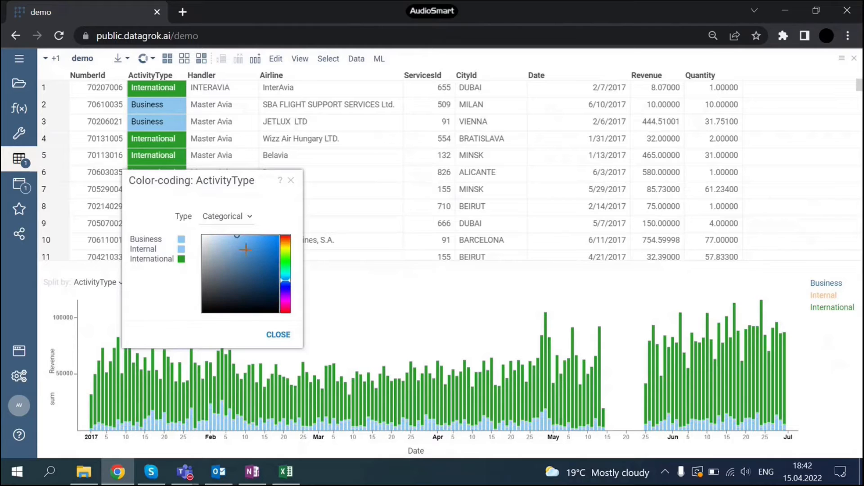
click(182, 259)
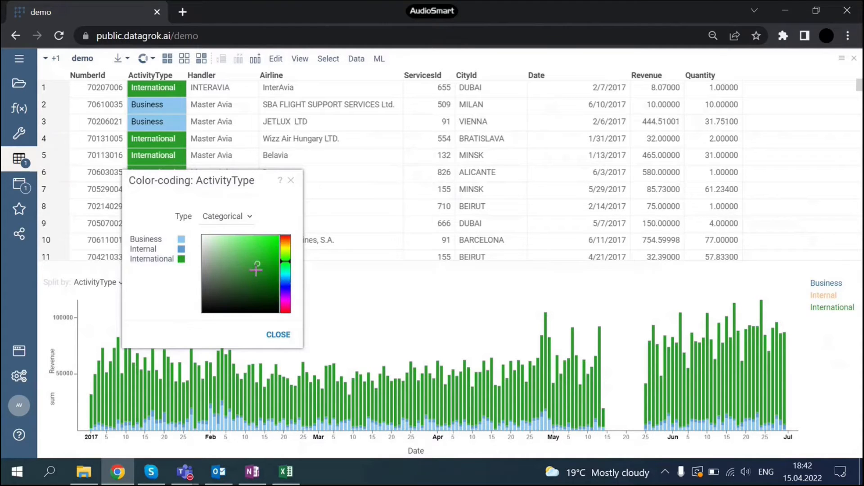
click(283, 280)
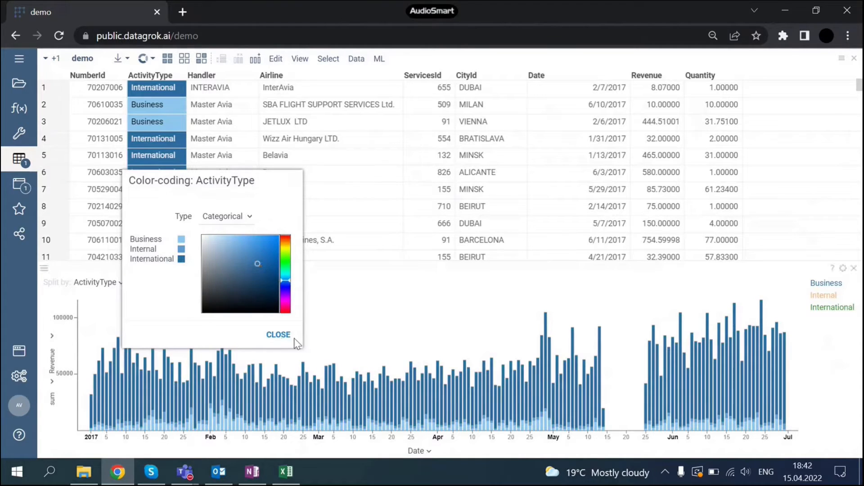
click(279, 335)
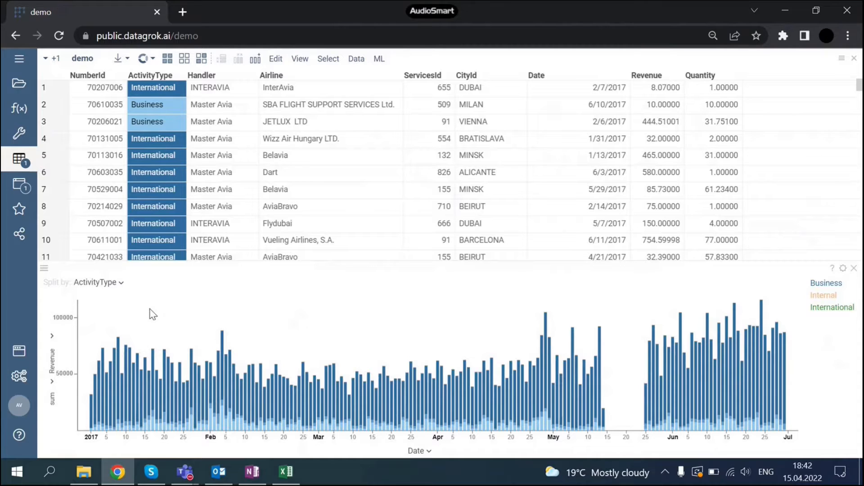
Switch the bar chart's split to Handler and back to ActivityType to refresh the legend colors.
click(120, 282)
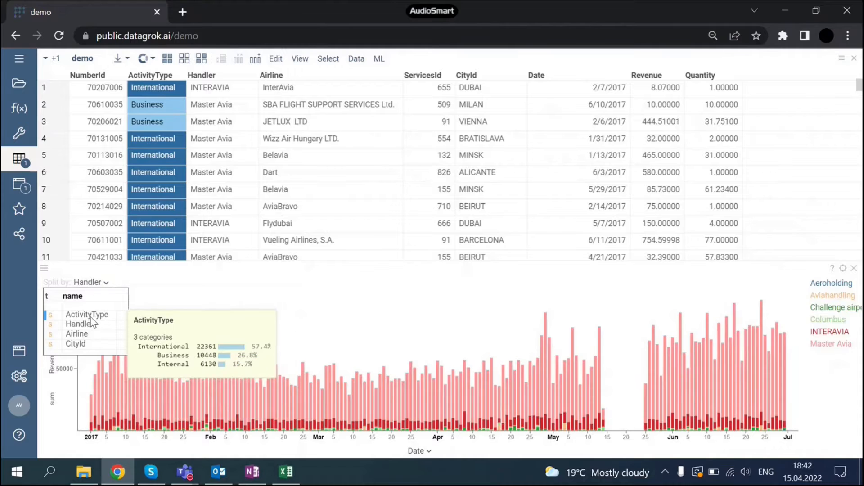
click(87, 315)
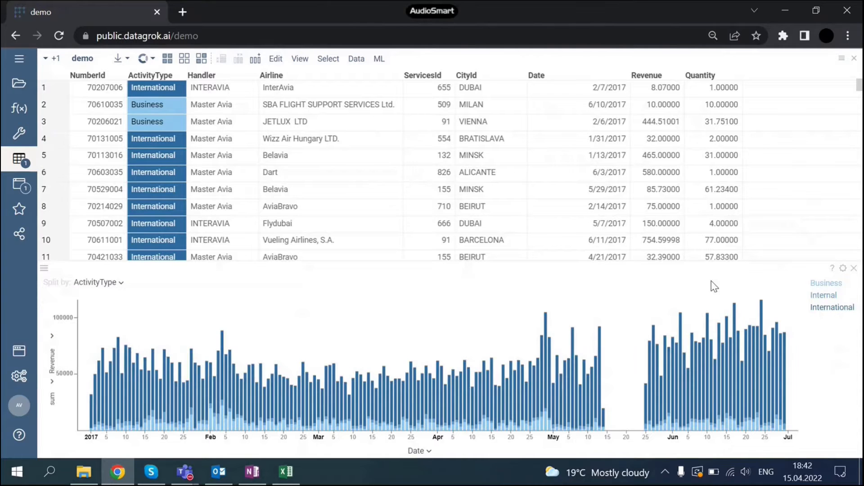
Title the stacked bar chart "Revenue dynamics" in its properties and close the properties.
click(843, 270)
scroll(801, 316, down, 10)
click(776, 402)
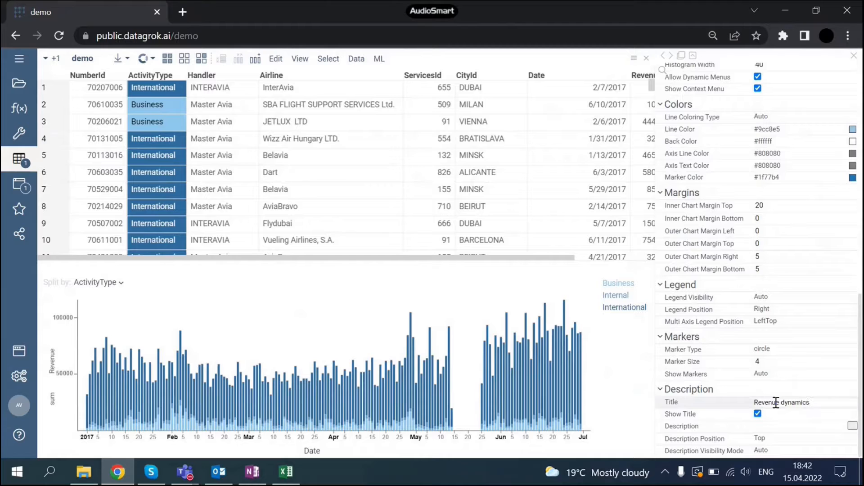
click(474, 289)
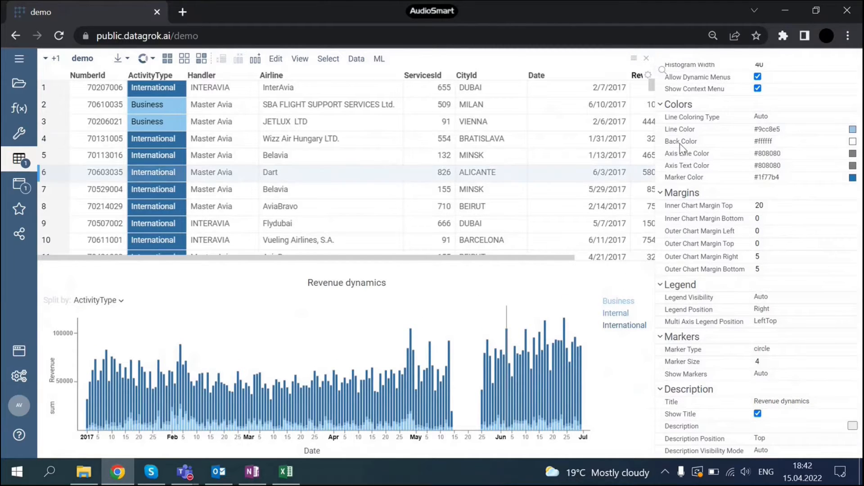
click(854, 55)
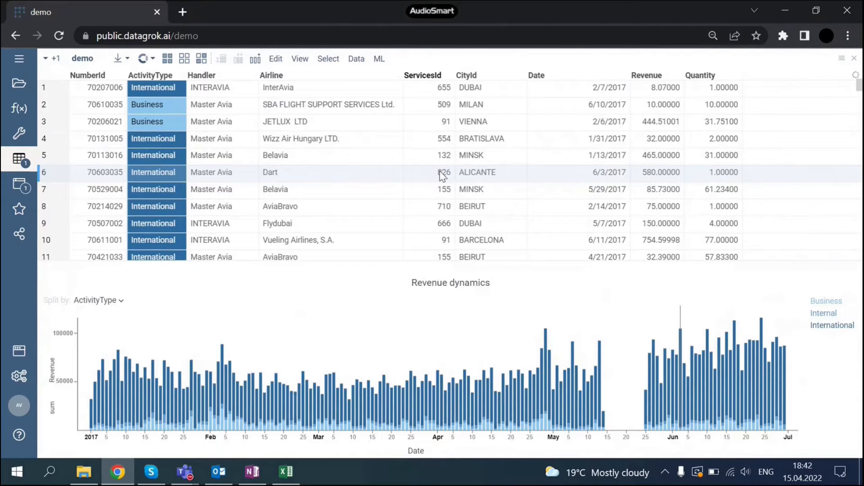
Add a pie chart and set its segment angle to Revenue with sum aggregation.
mouse_move(14, 162)
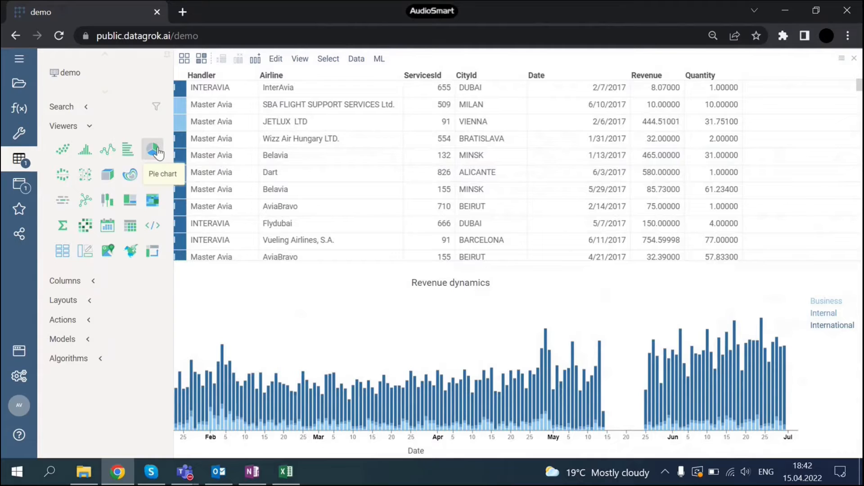
click(155, 151)
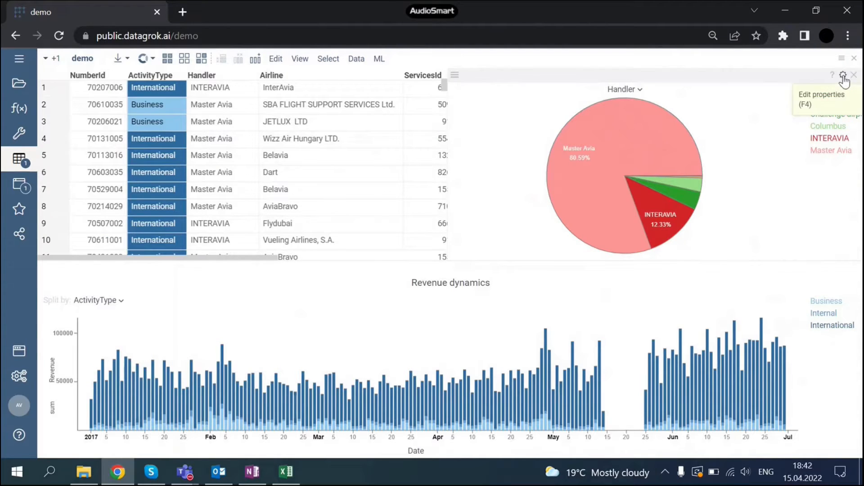
click(842, 72)
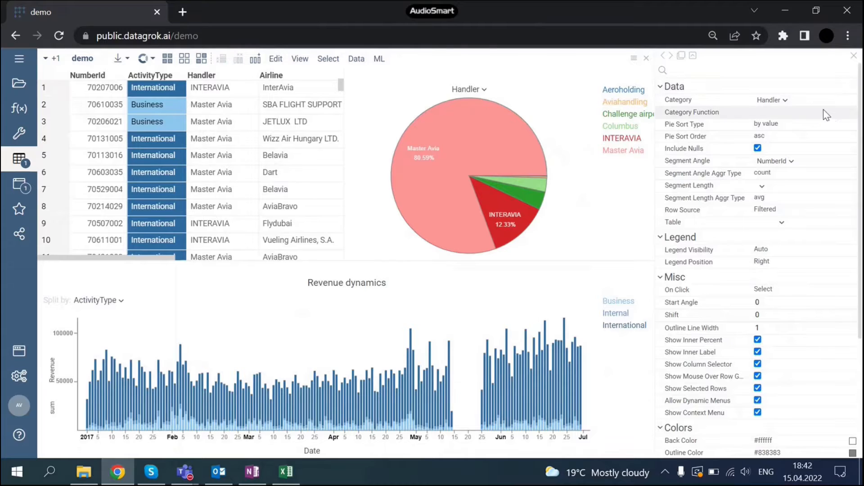
click(780, 163)
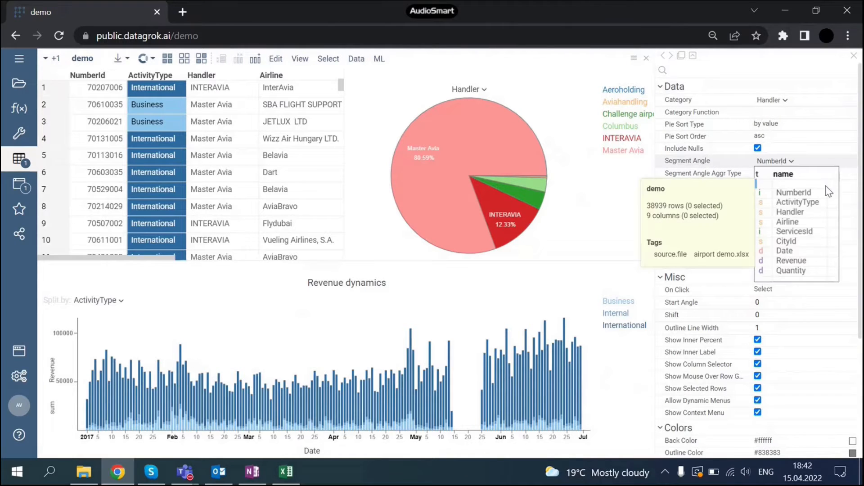
click(792, 261)
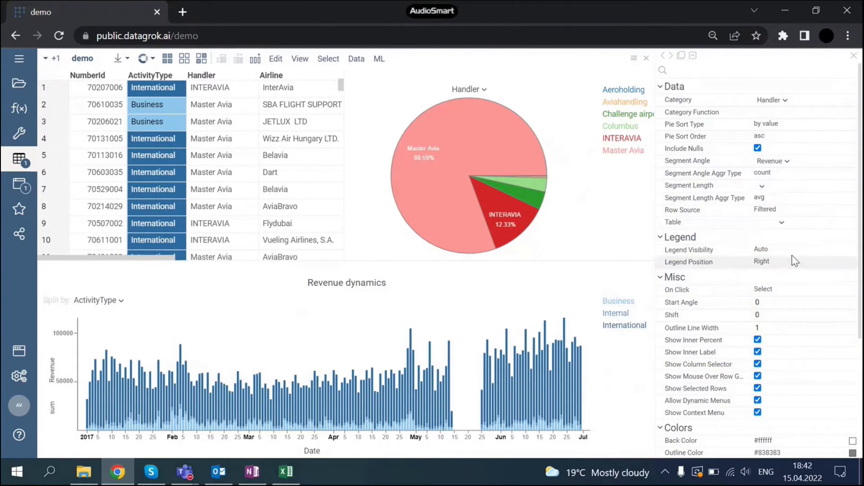
click(761, 176)
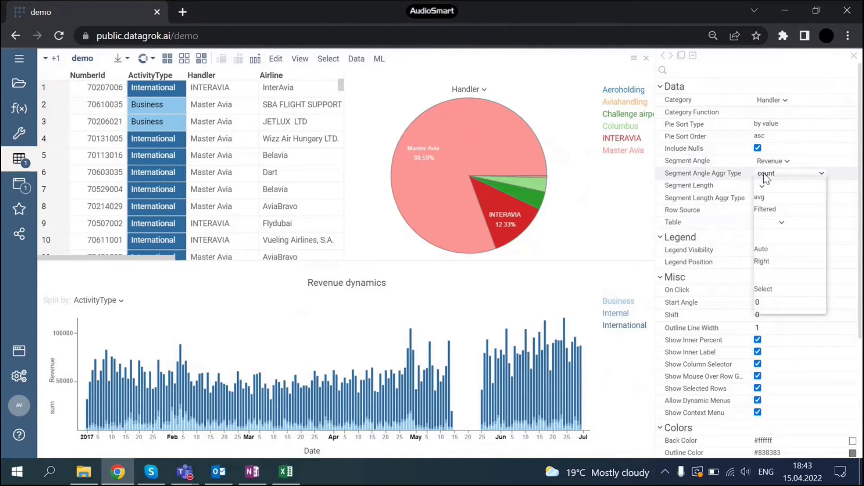
click(781, 233)
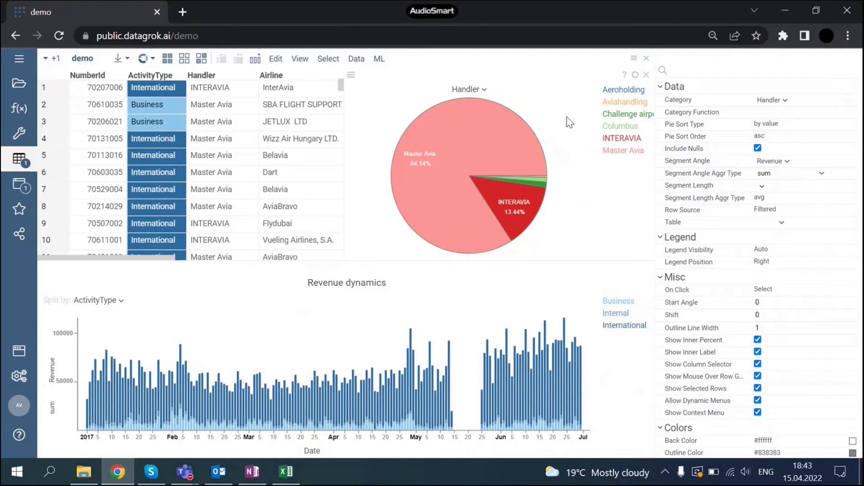
Convert the ServicesId column to the string type.
click(482, 89)
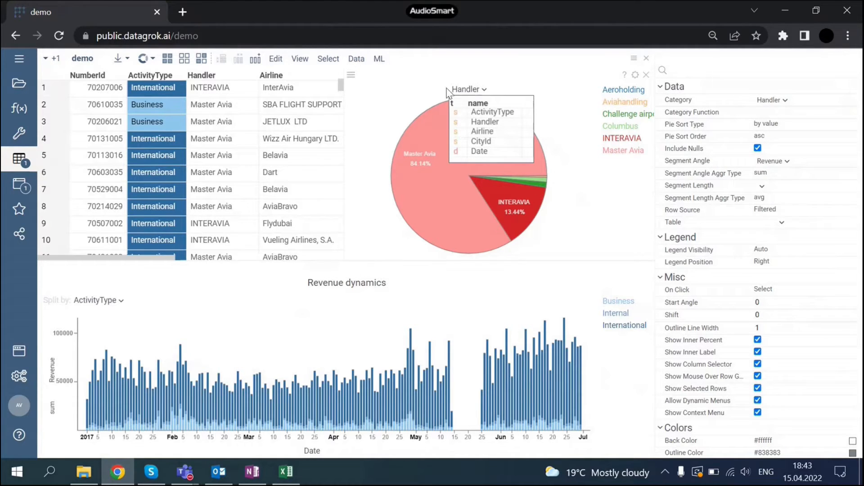
click(395, 121)
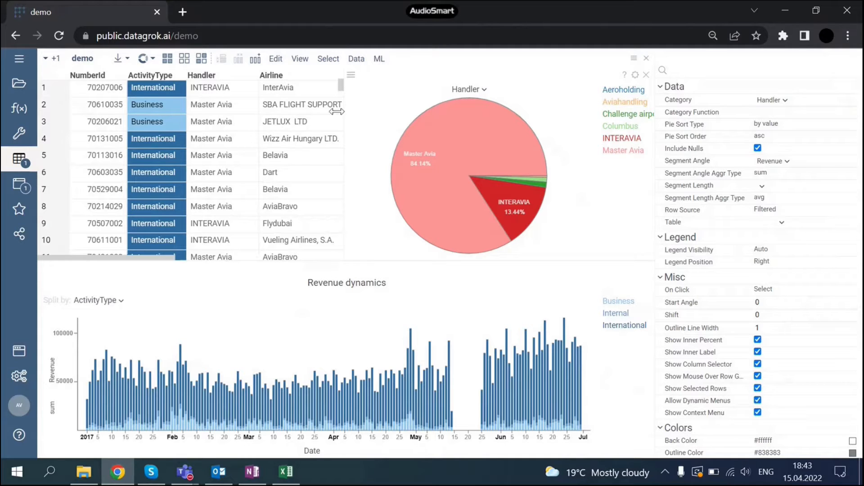
drag(153, 260, 254, 259)
mouse_move(191, 76)
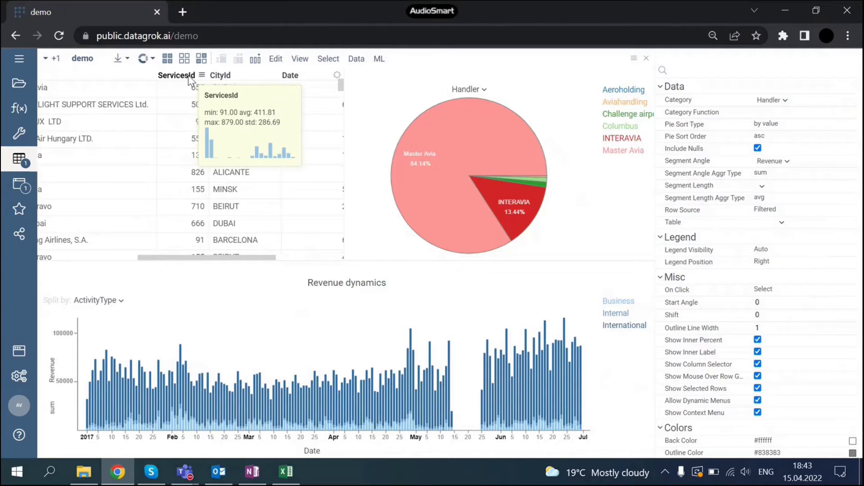
right_click(189, 77)
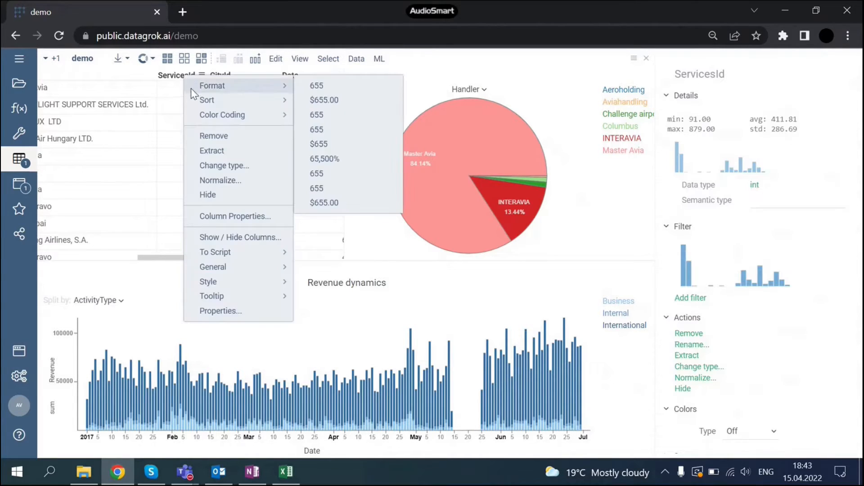
click(235, 165)
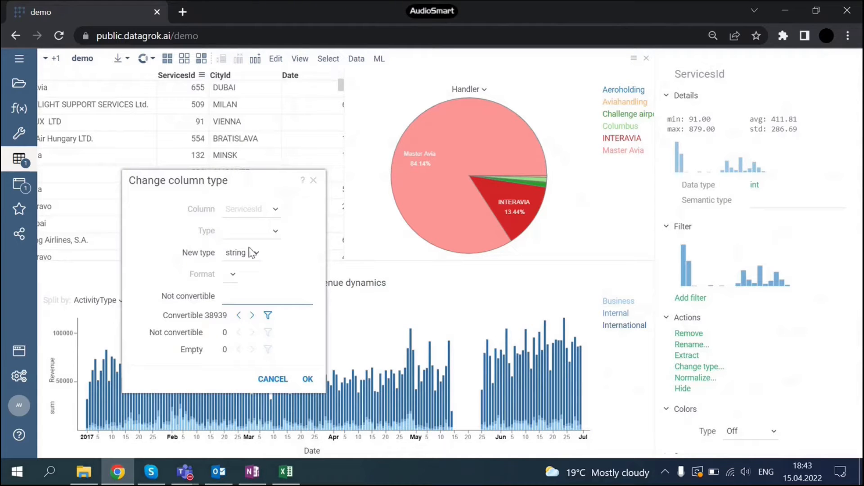
click(308, 379)
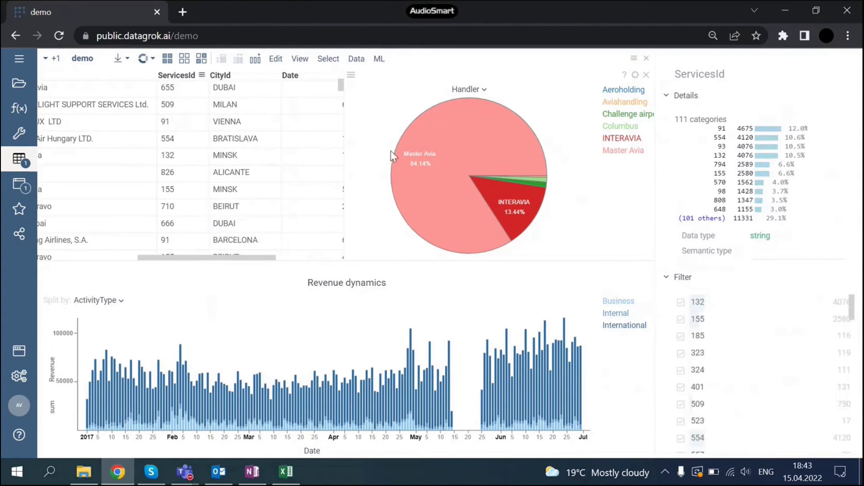
Set the pie chart's category to ServicesId and look through its legend.
click(478, 90)
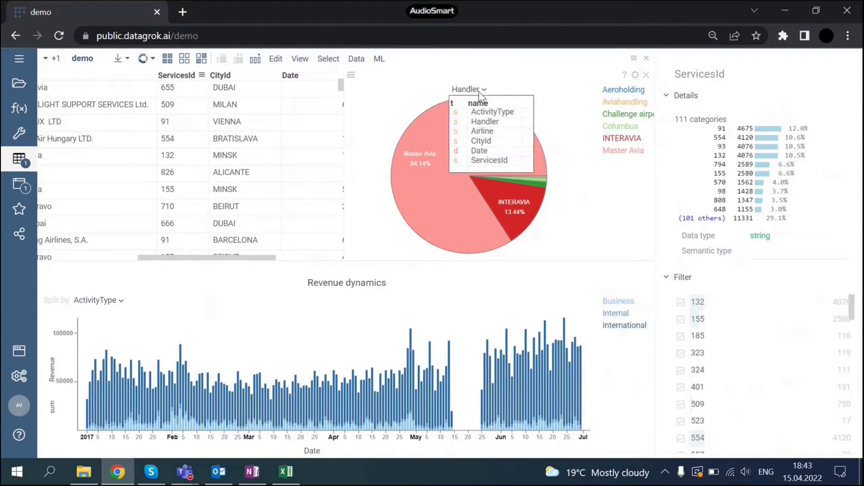
click(502, 161)
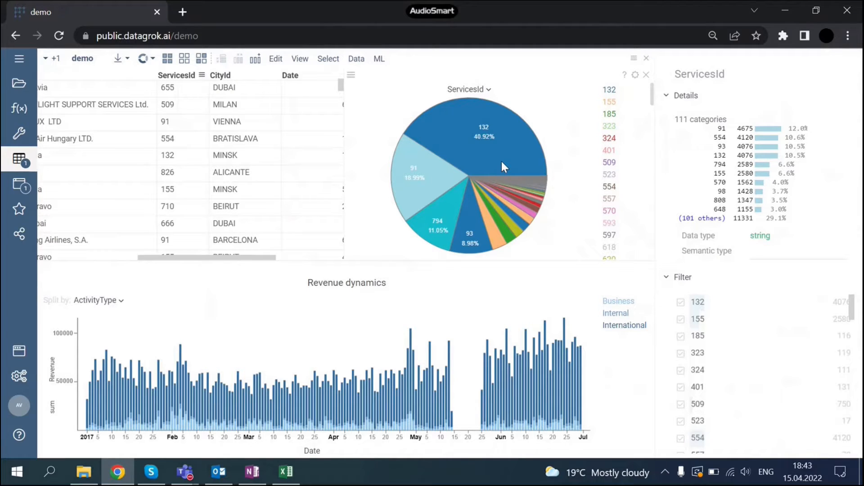
scroll(601, 130, down, 5)
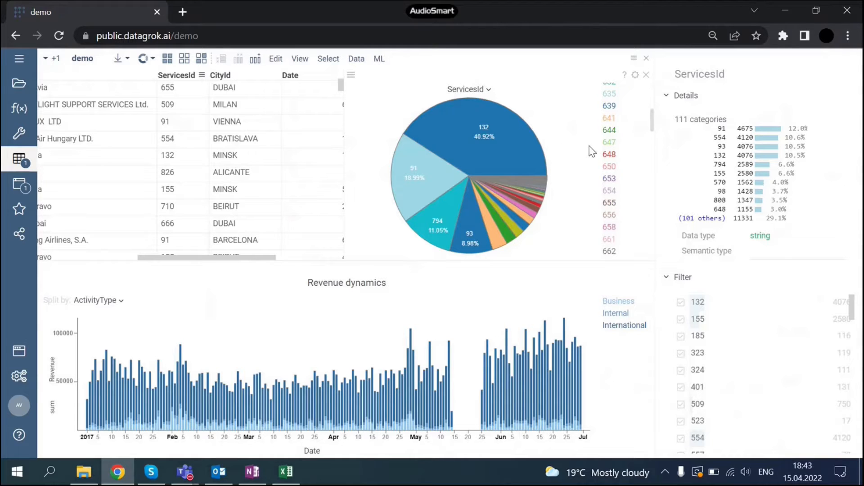
scroll(616, 151, up, 5)
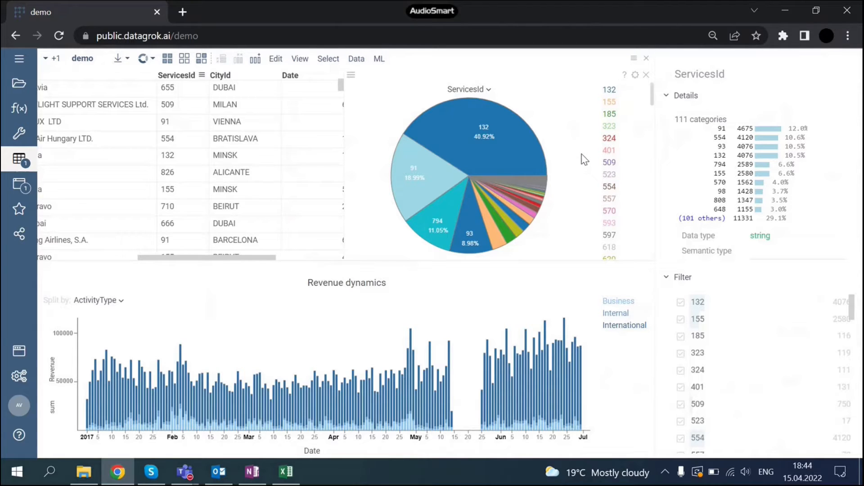
Start a new calculated column with the expression if(${ServicesId} in ['91','93','132','794'],${ServicesId},'Other').
click(357, 59)
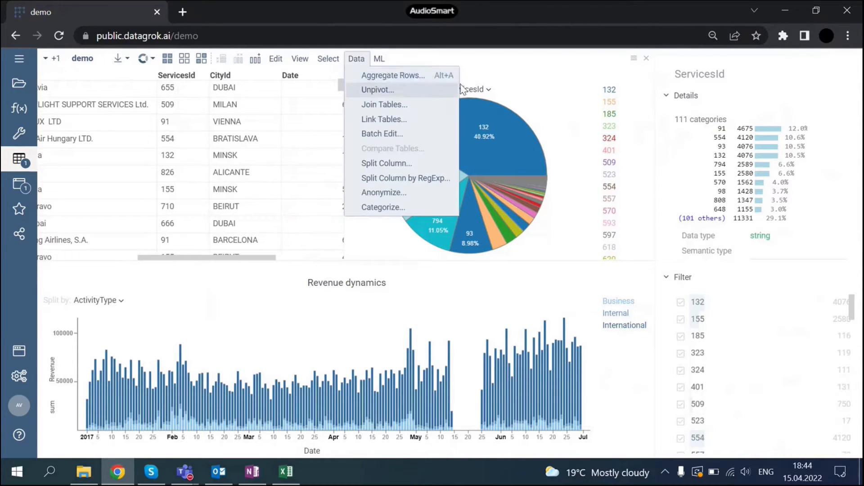
click(276, 59)
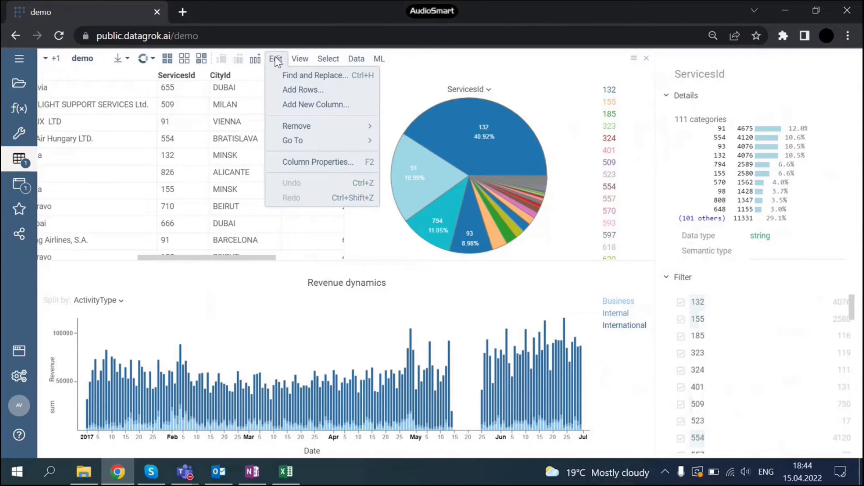
click(295, 105)
click(200, 232)
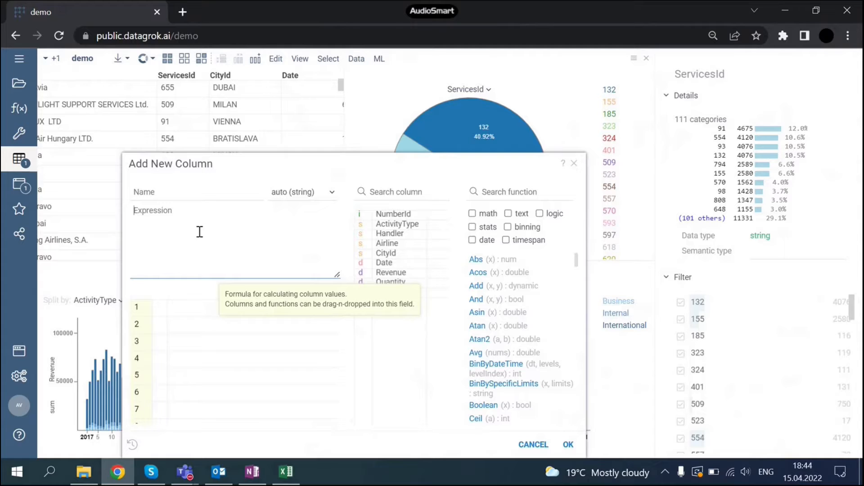
text(if(${ServicesId} in ['91','93','132','794'],${ServicesId},'Other'))
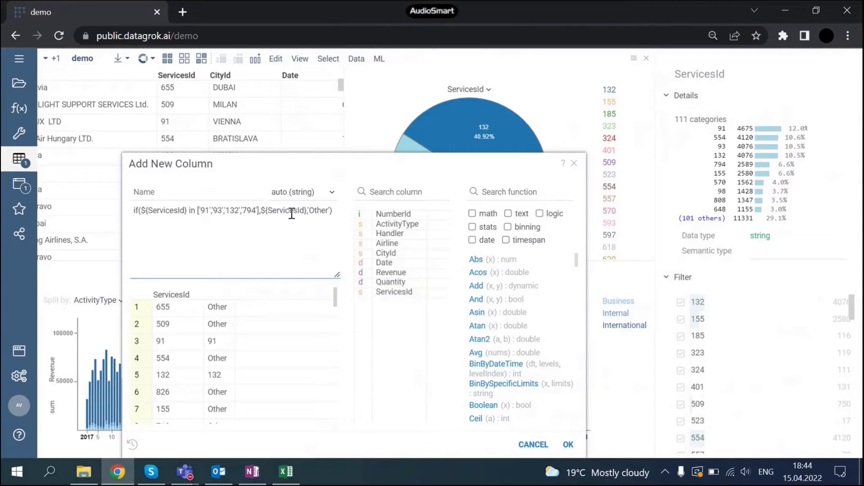
drag(188, 209, 310, 210)
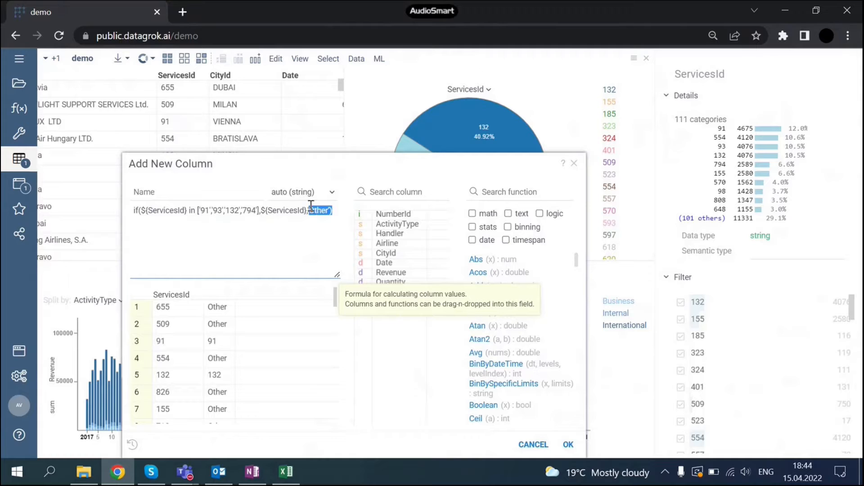
click(303, 238)
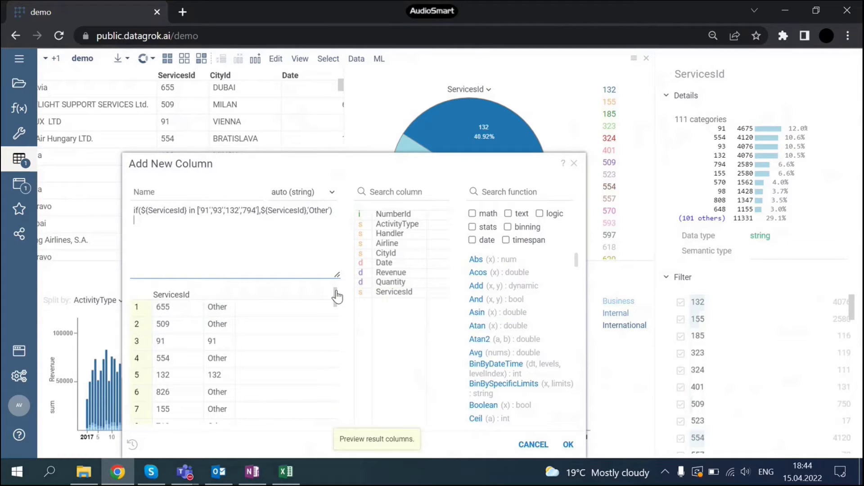
mouse_move(337, 297)
mouse_down()
mouse_move(340, 320)
mouse_move(338, 291)
mouse_up()
Name the calculated column "Services category" and add it to the table.
click(169, 194)
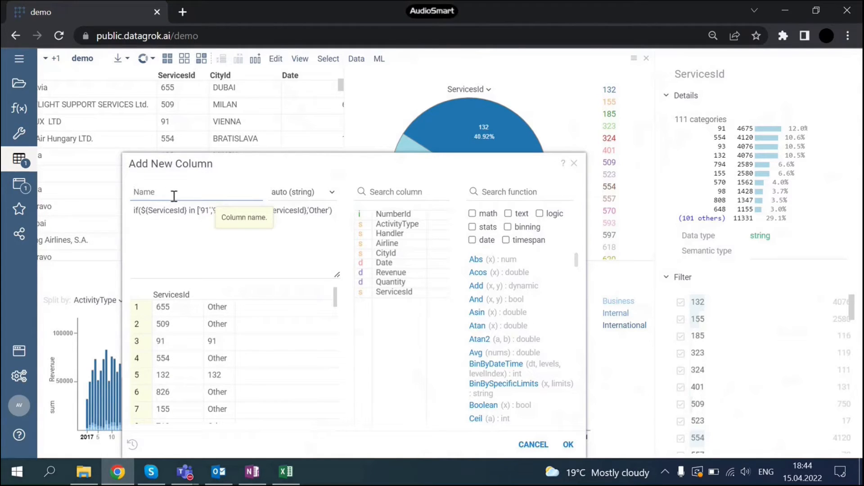
text(Servic)
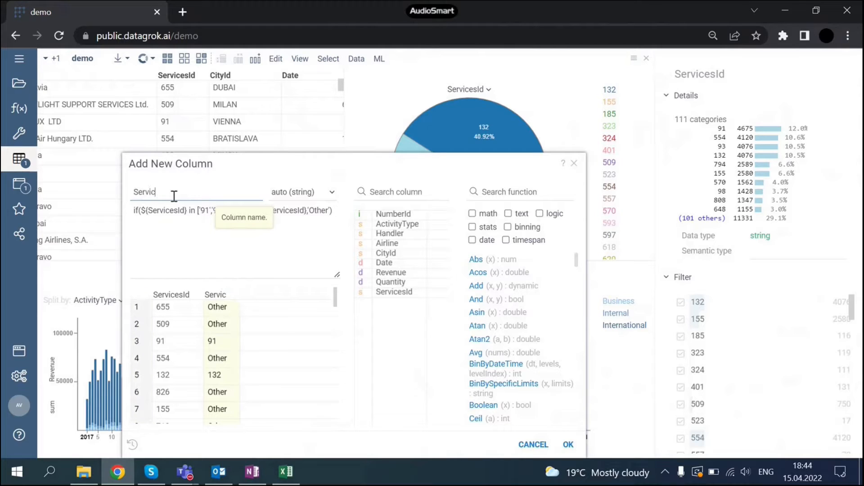
text(es category)
click(569, 445)
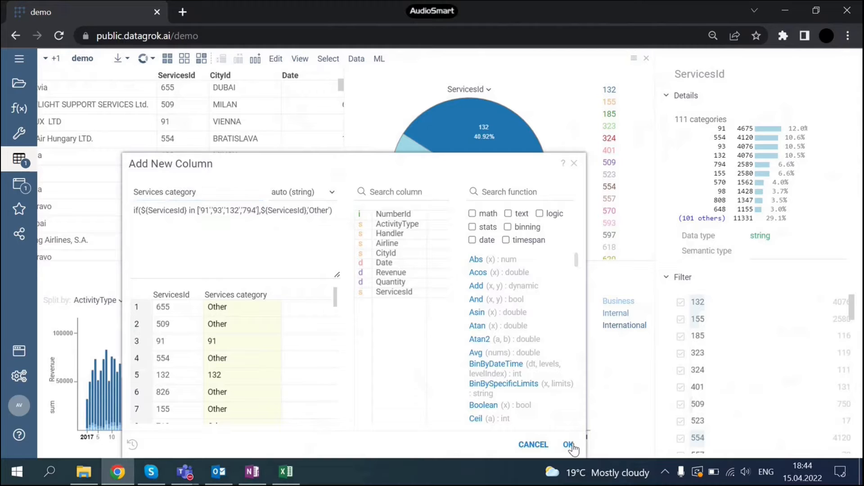
click(569, 444)
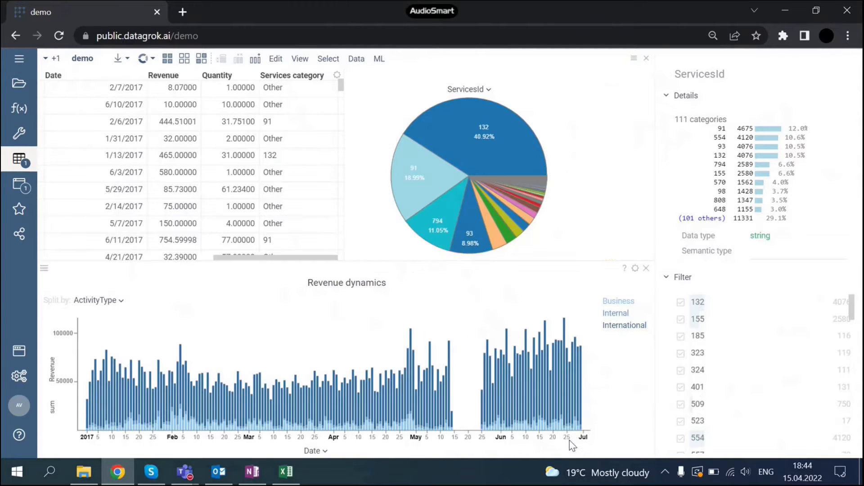
Set the pie chart's category to the Services category column.
click(484, 91)
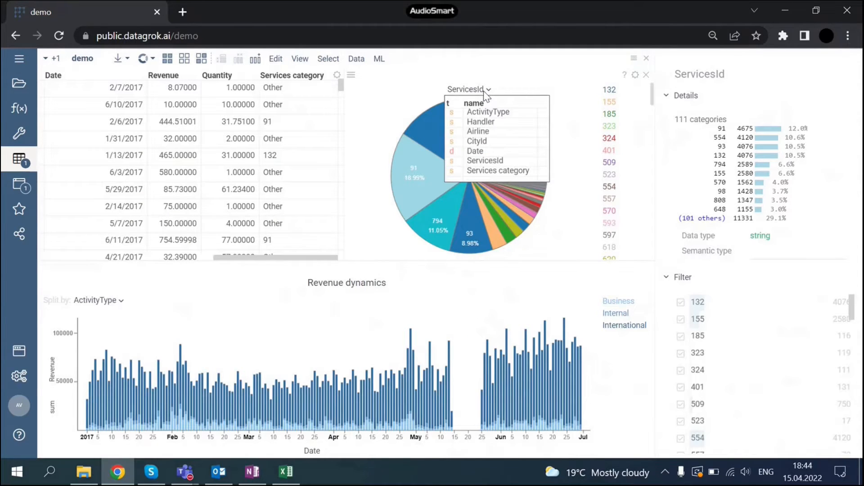
click(500, 171)
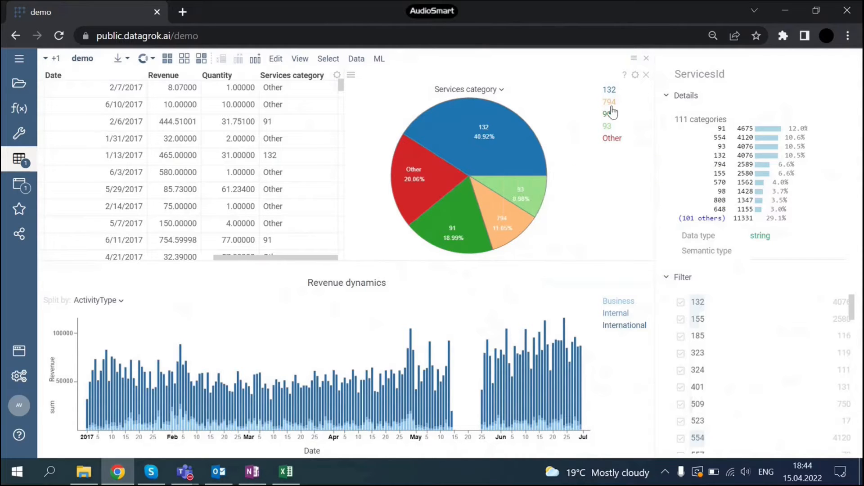
Title the pie chart "Revenue by main services".
click(636, 75)
scroll(720, 226, down, 6)
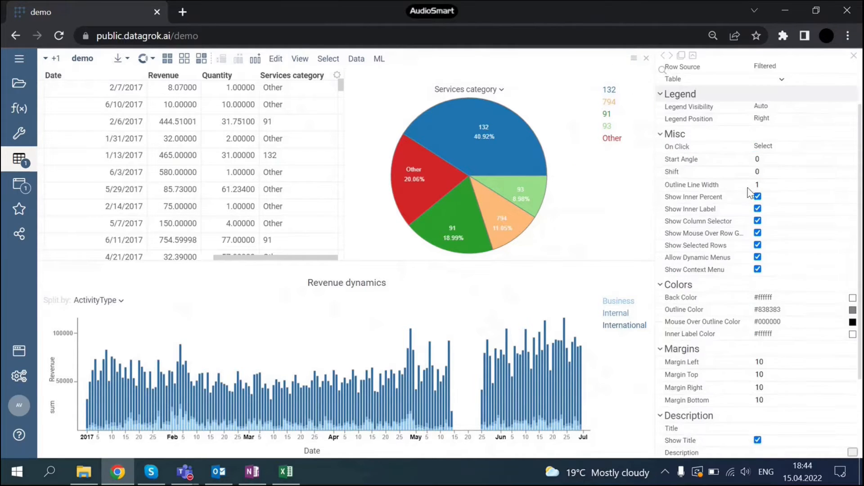
click(771, 402)
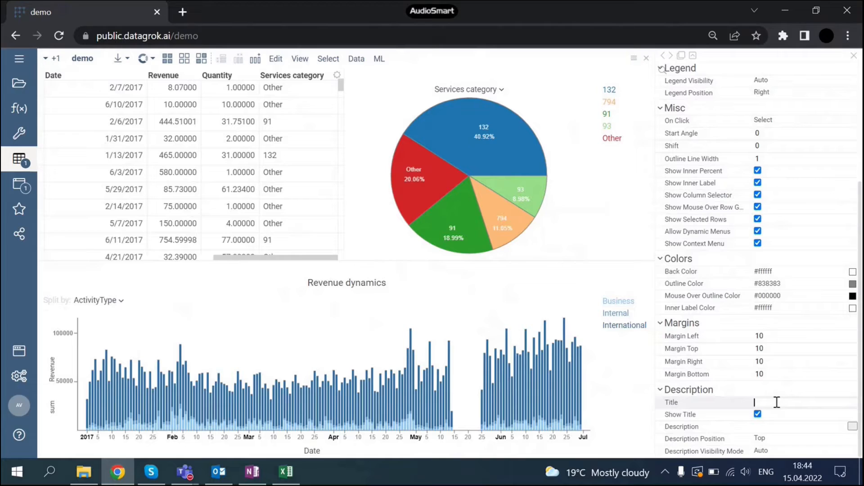
text(Revenue by services)
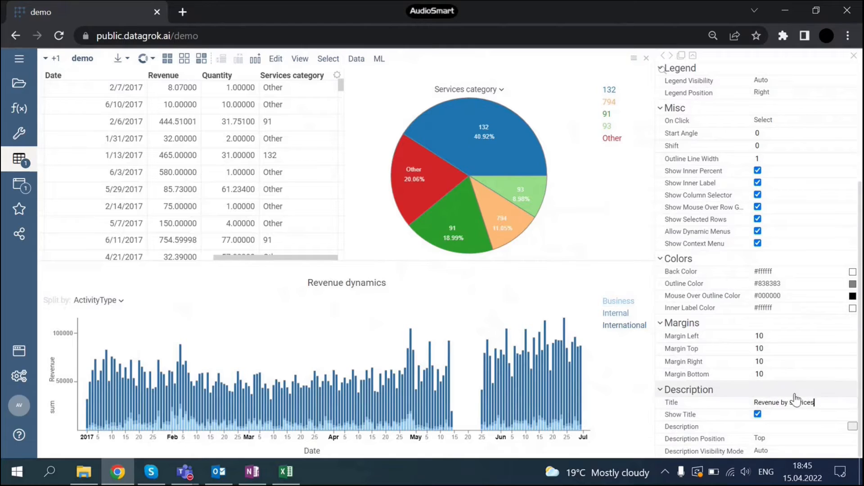
click(791, 403)
text(main)
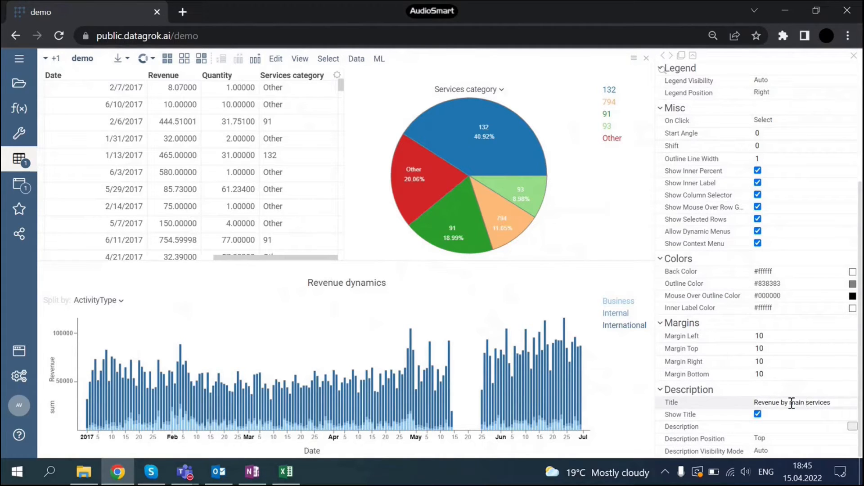
key(Return)
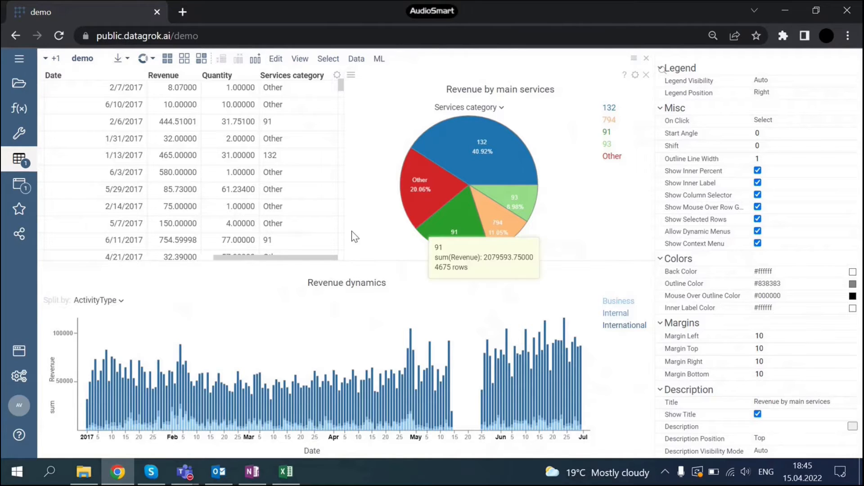
Clear the row selection, make the dashboard's upper row taller and widen the data table beside the pie chart.
click(410, 212)
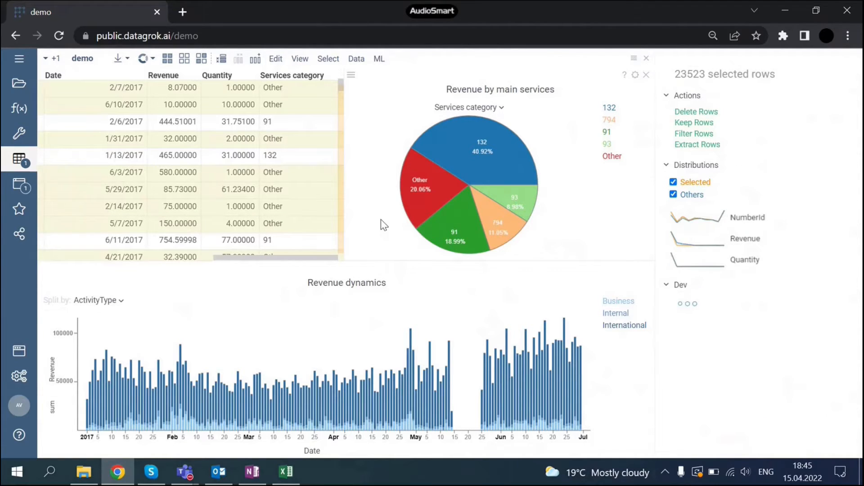
key(Escape)
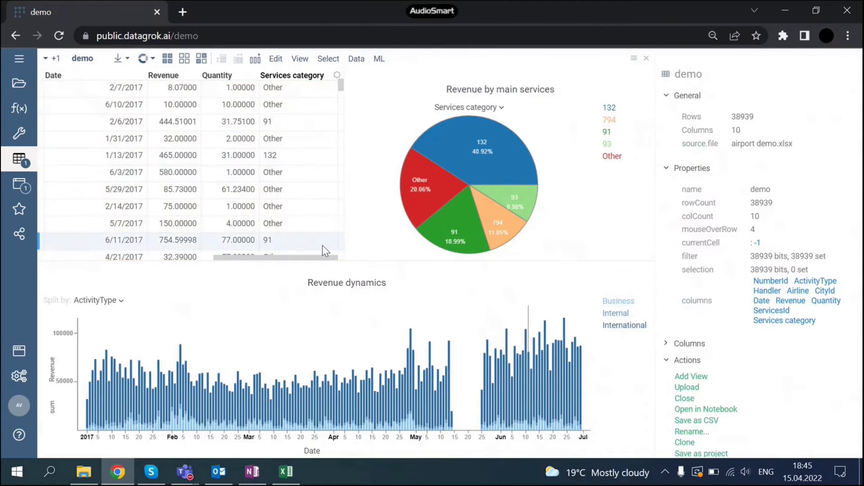
drag(358, 261, 358, 285)
drag(343, 224, 413, 223)
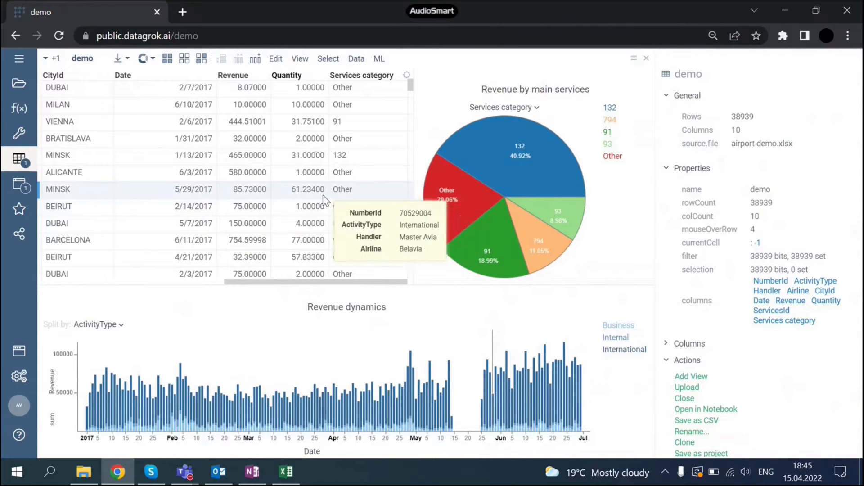
Examine the ServicesId, Date, Revenue and Quantity values across the rows of the data table.
drag(318, 282, 291, 283)
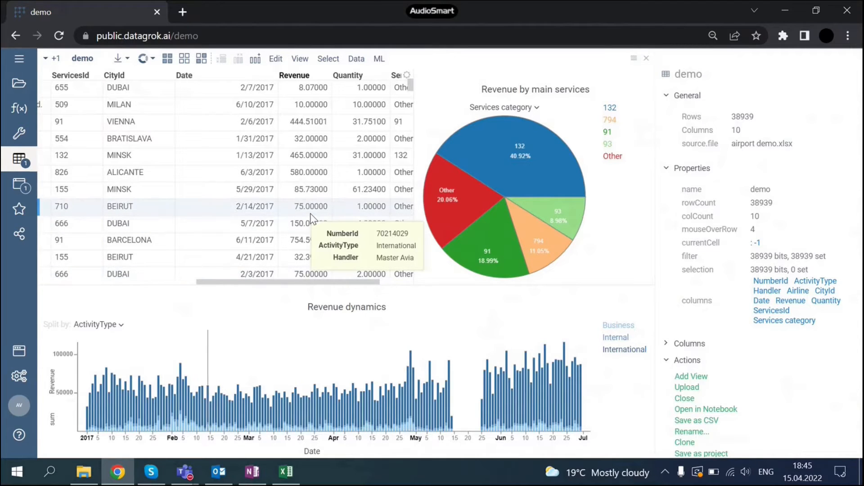
mouse_move(309, 74)
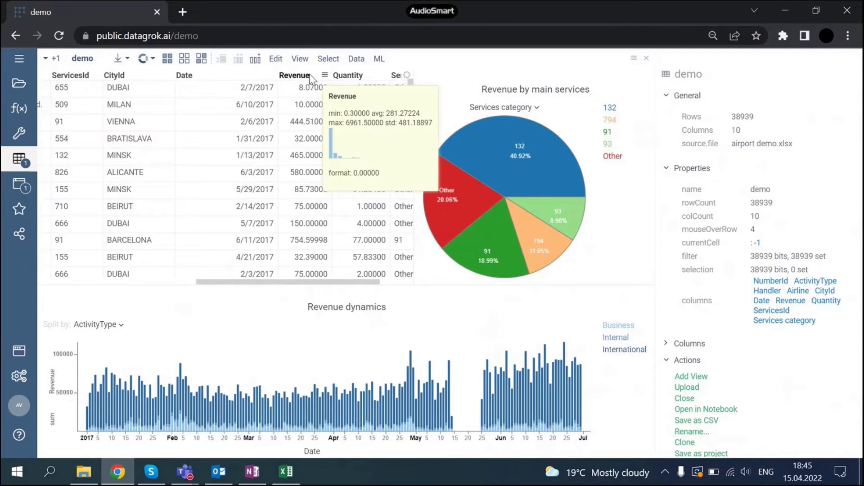
mouse_move(357, 76)
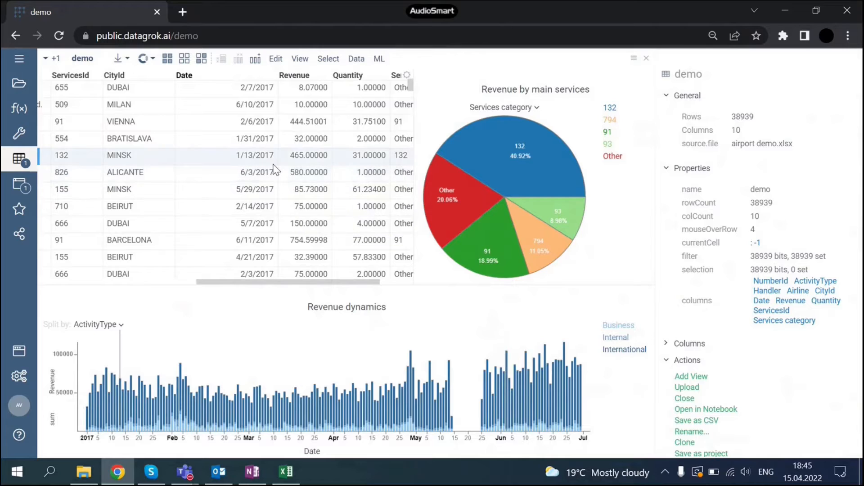
mouse_move(274, 166)
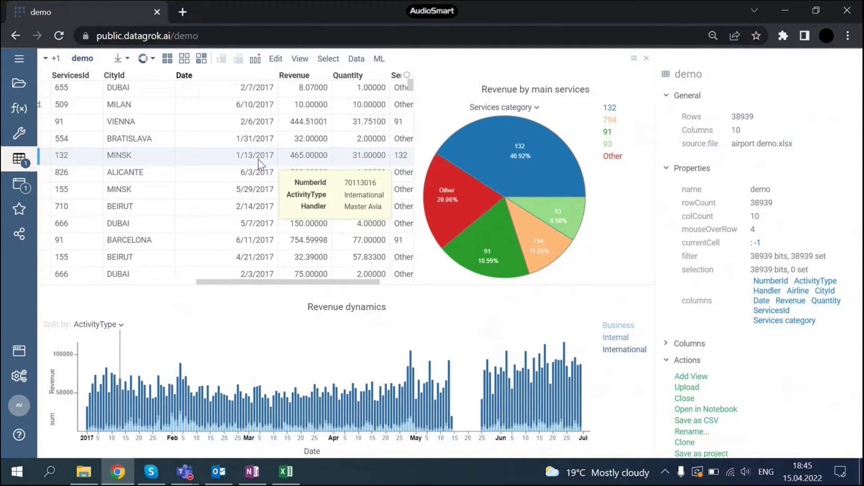
mouse_move(360, 99)
scroll(361, 98, down, 2)
mouse_move(362, 203)
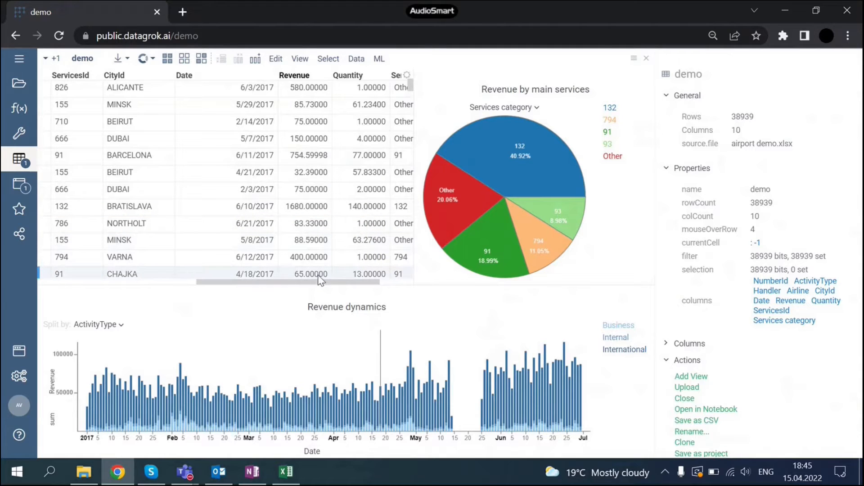
drag(314, 287, 308, 286)
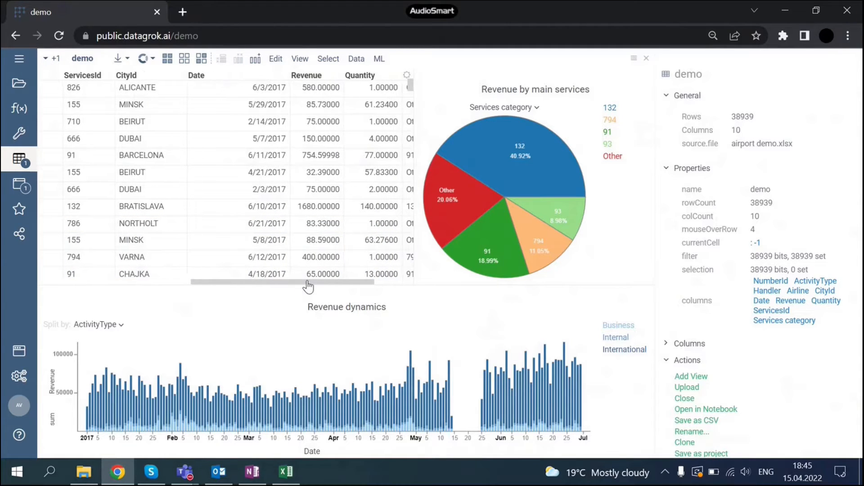
scroll(97, 236, up, 2)
scroll(96, 236, down, 6)
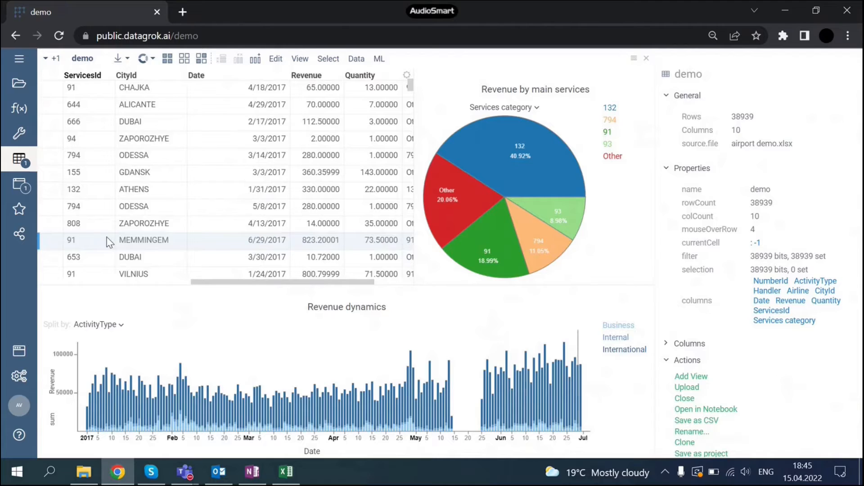
scroll(108, 245, down, 5)
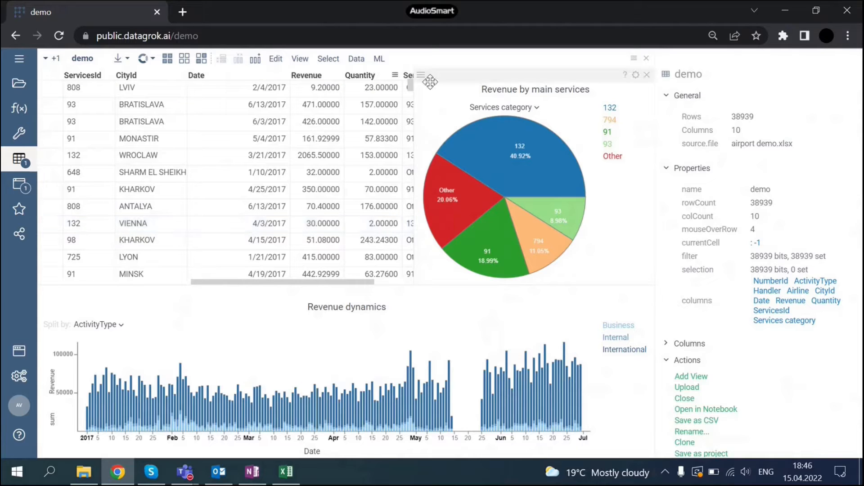
Start a new calculated column with the expression if(${ServicesId}=='132',${Quantity},0).
click(276, 59)
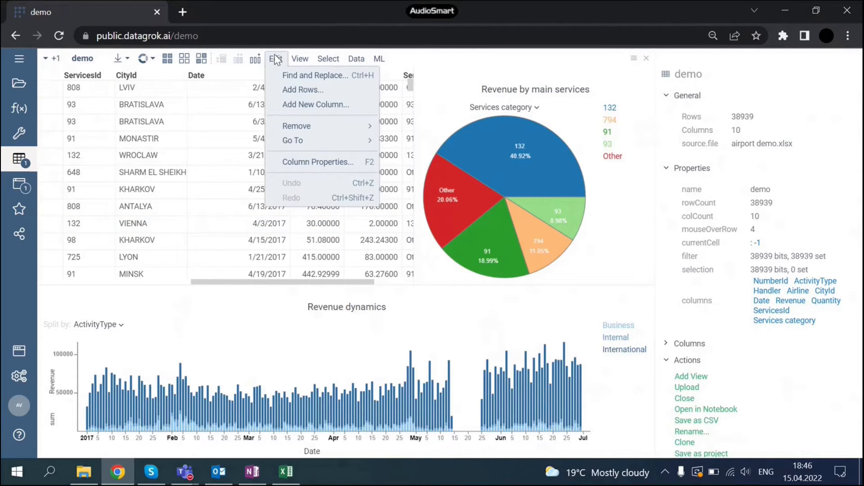
click(327, 109)
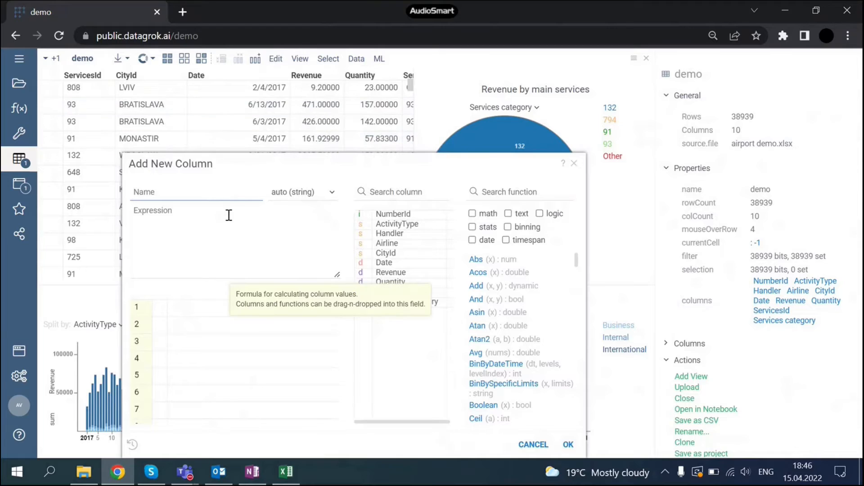
click(228, 214)
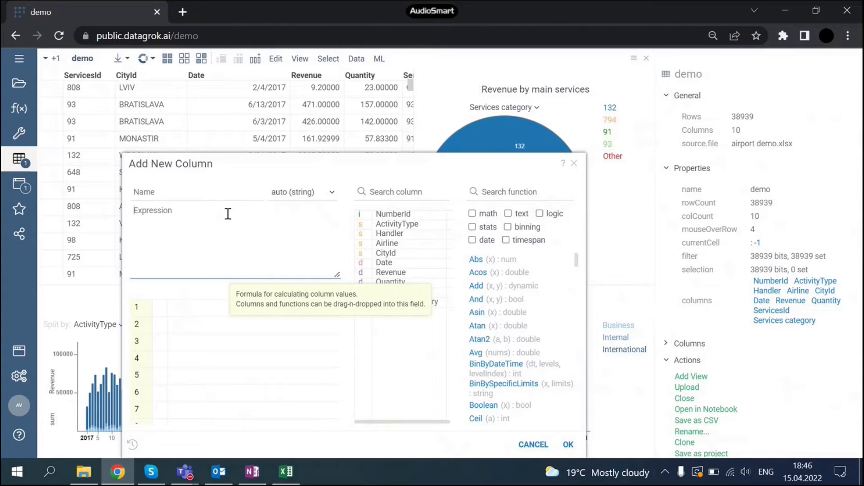
text(f)
key(BackSpace)
text(if()
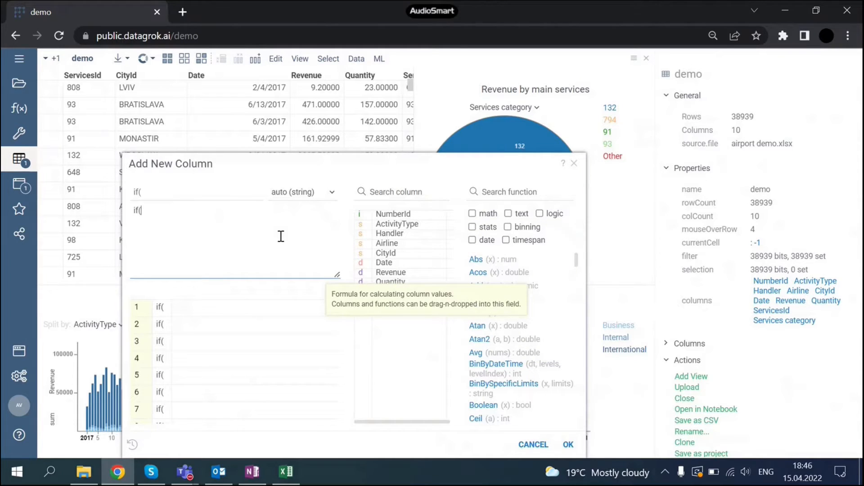
drag(387, 292, 250, 221)
text(==')
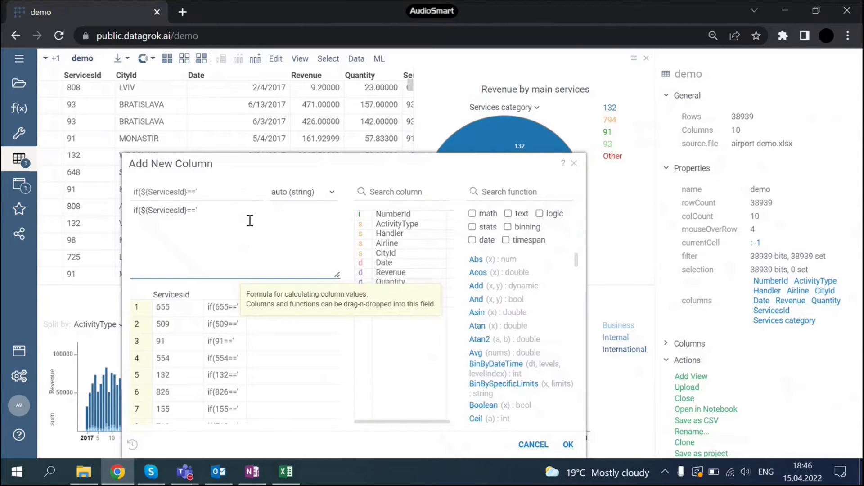
text(132',)
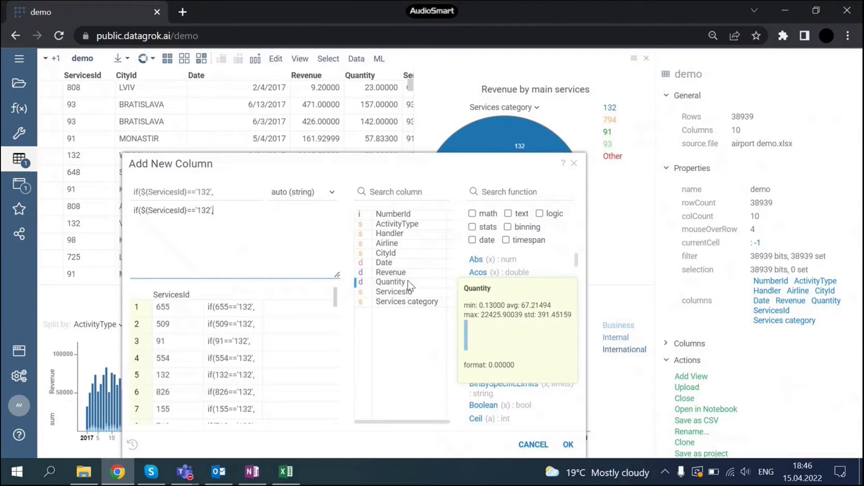
drag(408, 280, 288, 217)
text(,${Quantity},)
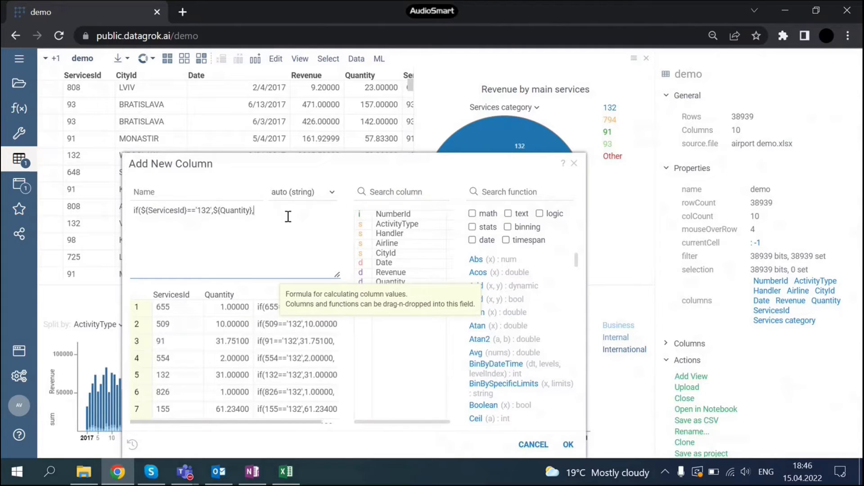
text(0))
Name the calculated column "Number of passengers" and add it to the table.
click(242, 194)
text(Number of pa)
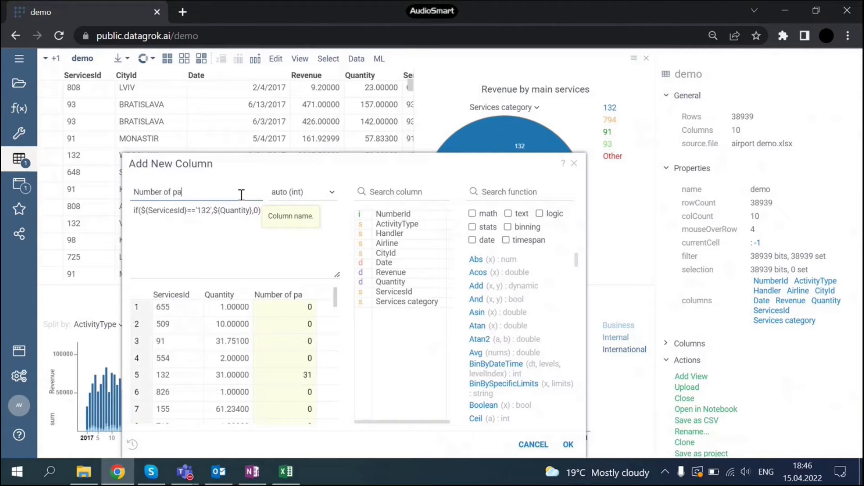
text(ssengers)
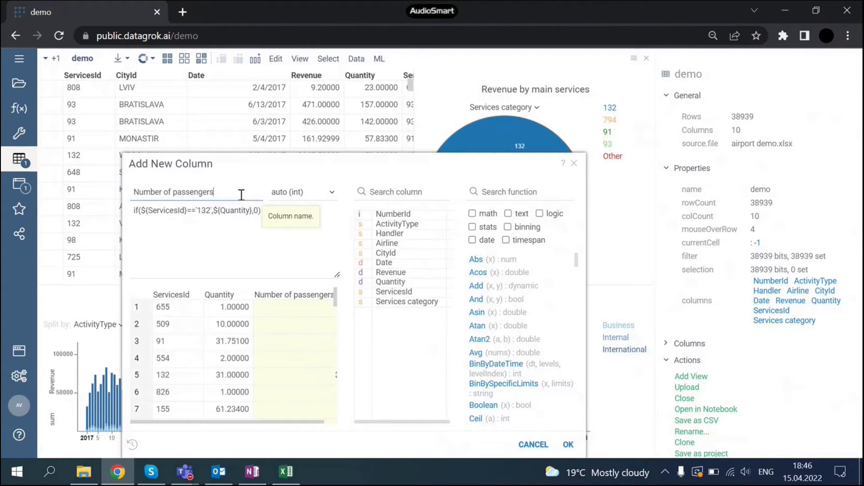
drag(310, 422, 340, 422)
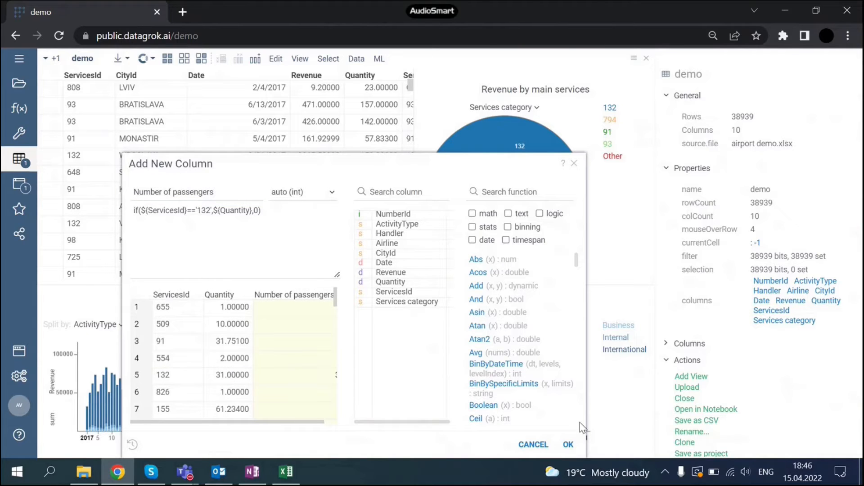
click(569, 444)
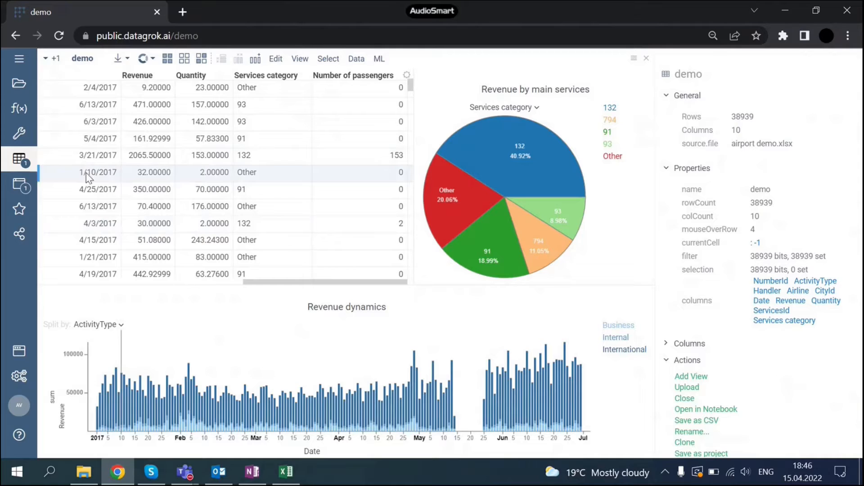
Add a horizontal bar chart that shows the sum of Number of passengers.
click(19, 158)
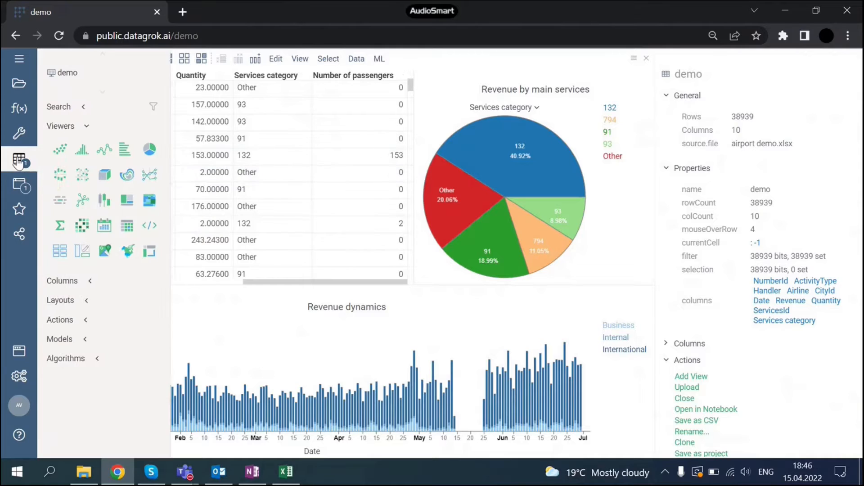
click(131, 151)
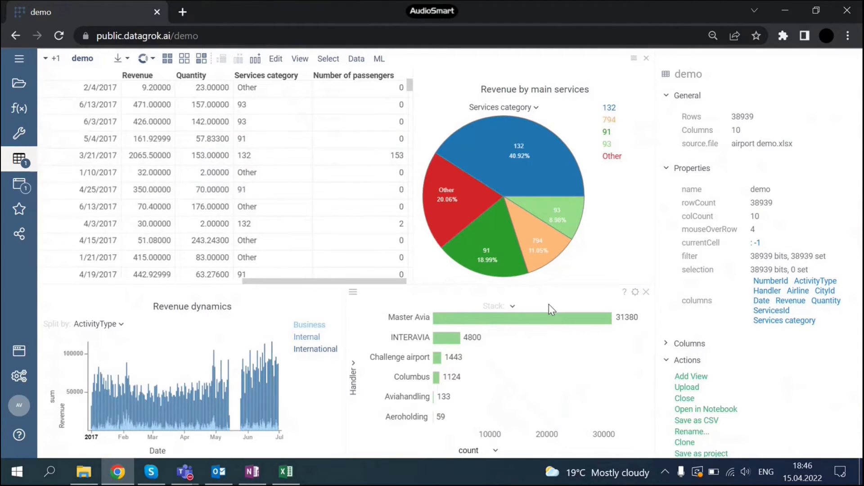
click(480, 451)
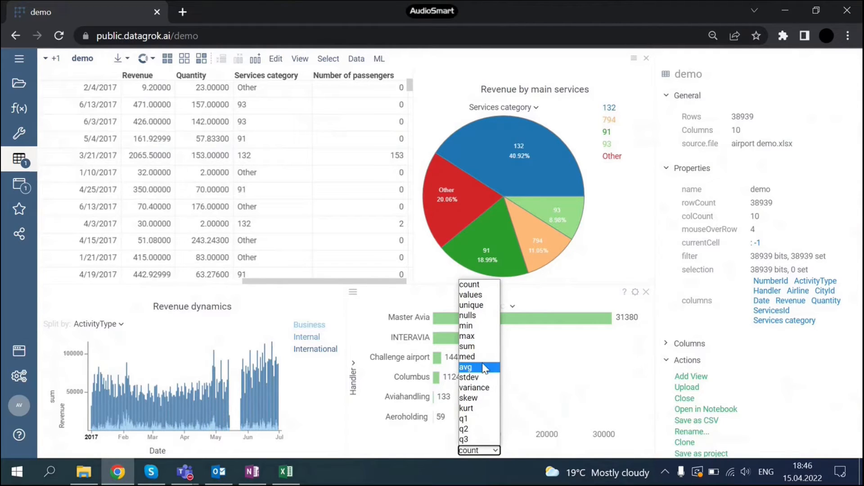
click(468, 346)
click(531, 449)
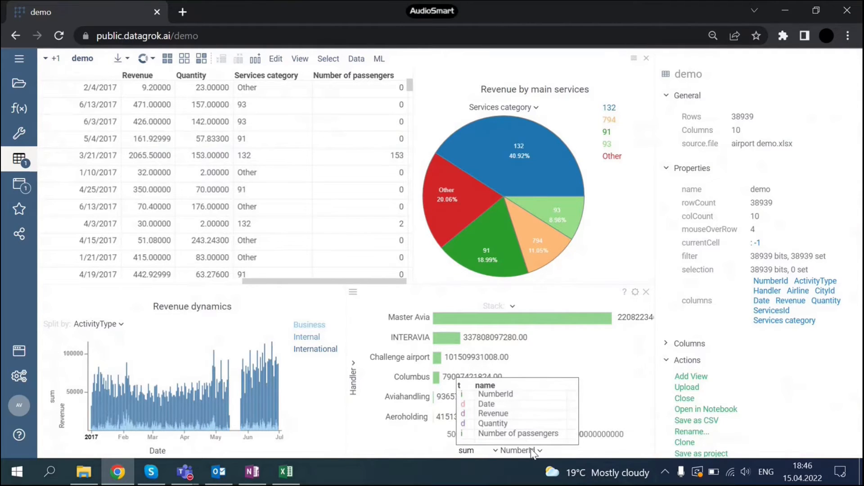
click(512, 433)
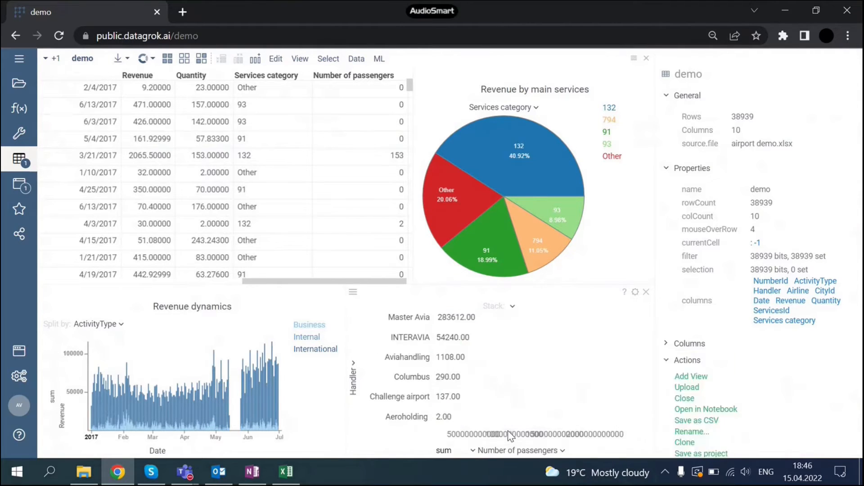
Set the bar chart's category to Airline and narrow its visible range to the first nine airlines.
click(352, 369)
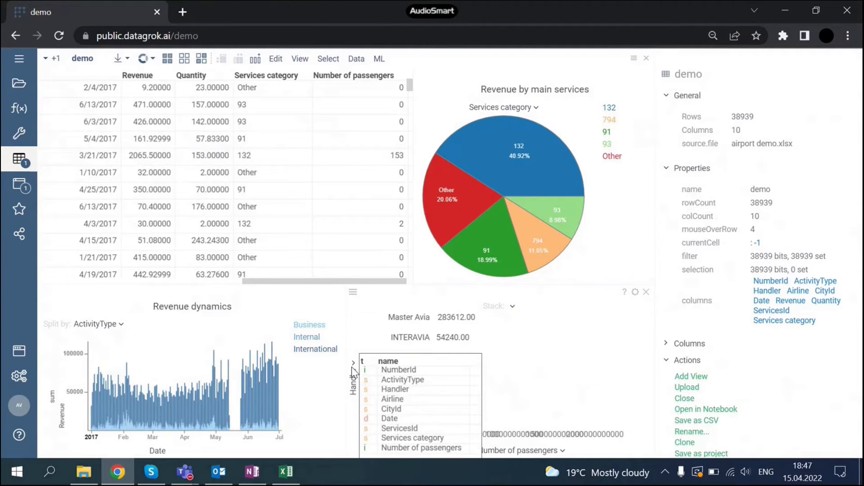
click(392, 399)
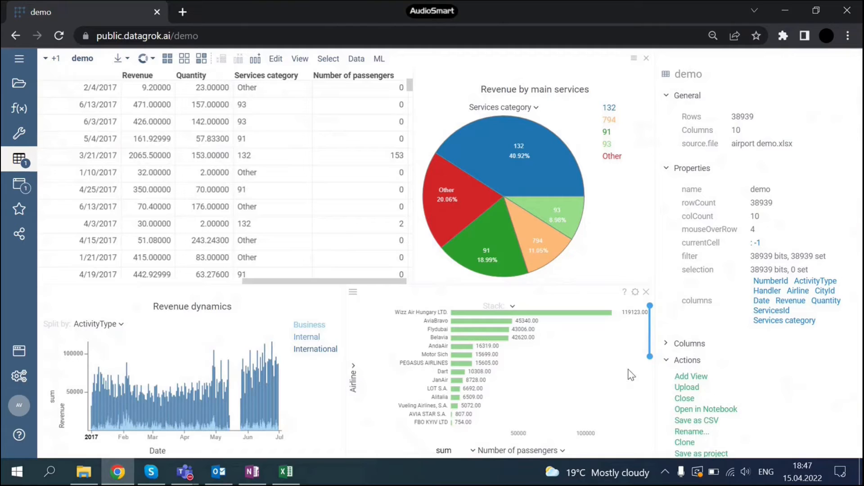
drag(649, 356, 650, 339)
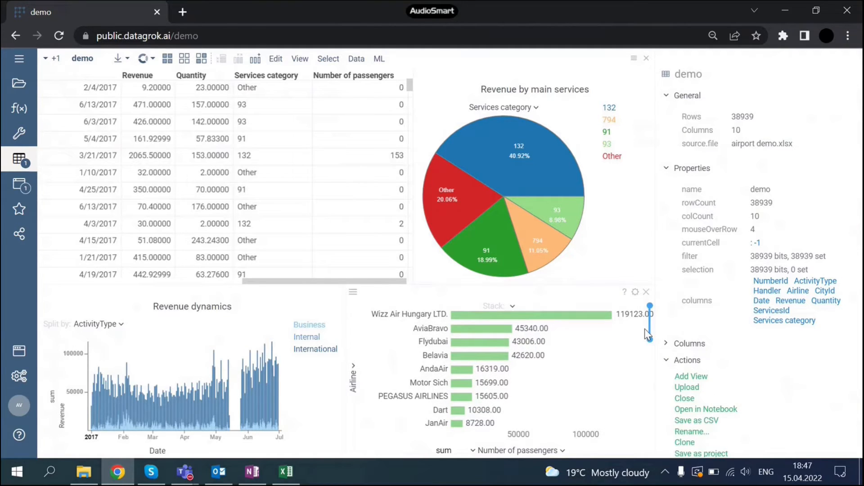
Title the passenger bar chart "Number of passengers by airlines".
click(635, 292)
scroll(729, 321, down, 5)
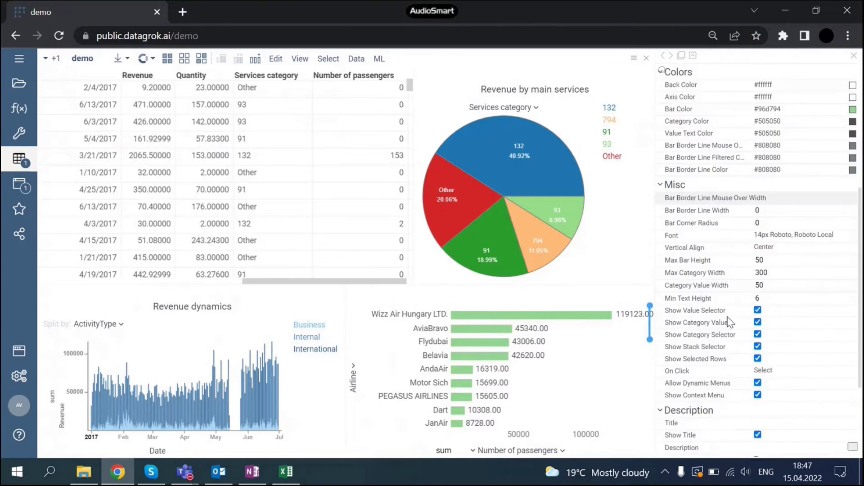
scroll(729, 321, down, 1)
click(783, 403)
text(Numbe)
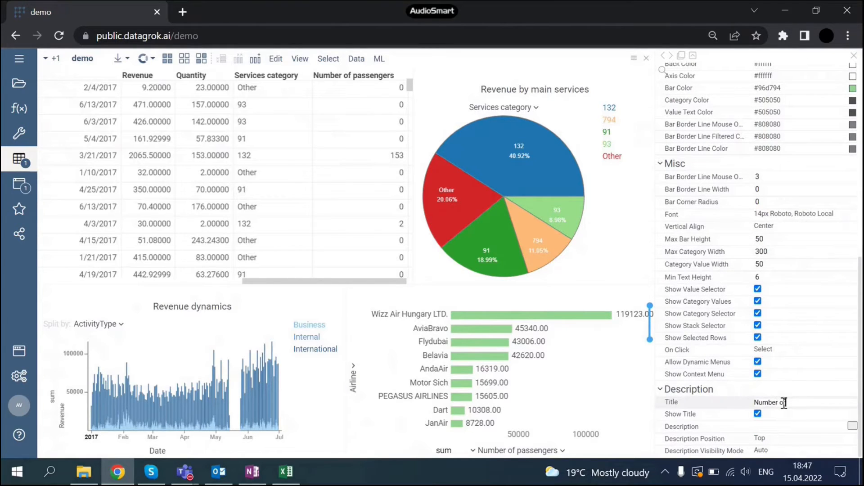
text(r of passengers by airlines)
key(Return)
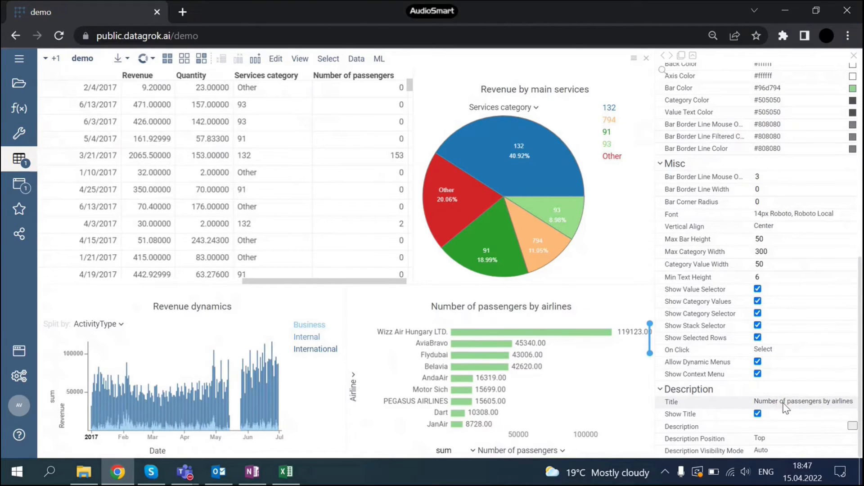
click(600, 369)
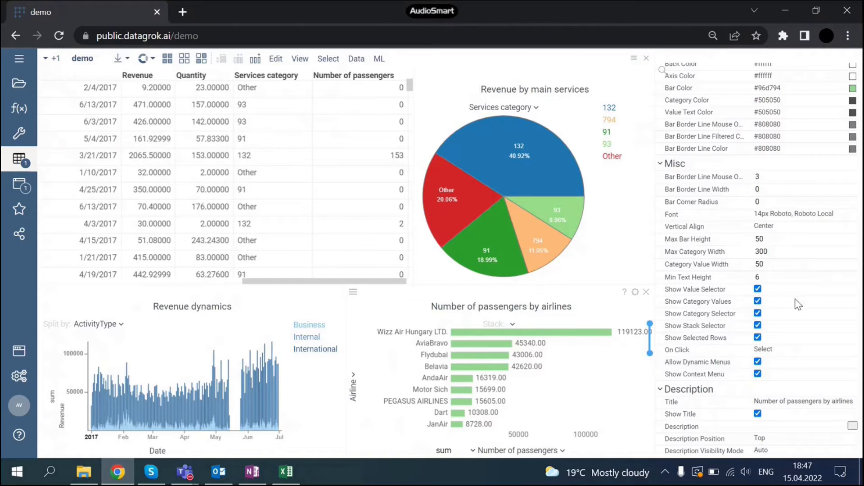
Change the bar color of the airlines chart from green to light blue, #96b9d7.
click(636, 292)
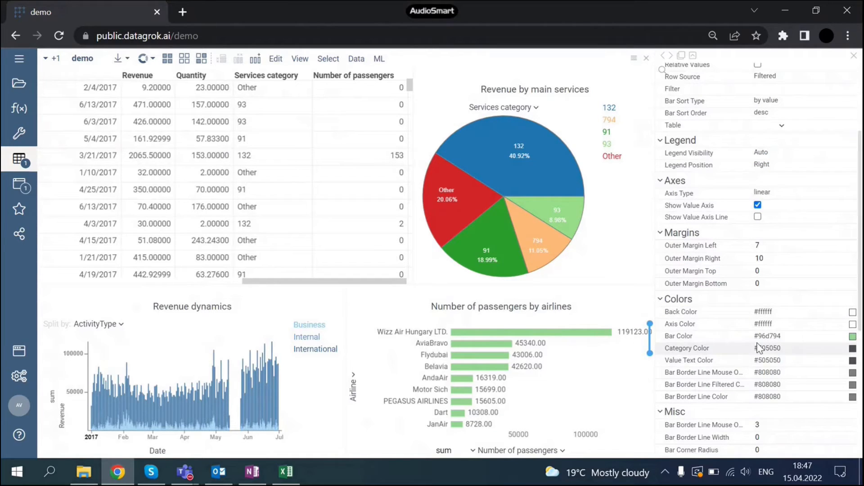
click(852, 336)
drag(836, 376, 835, 390)
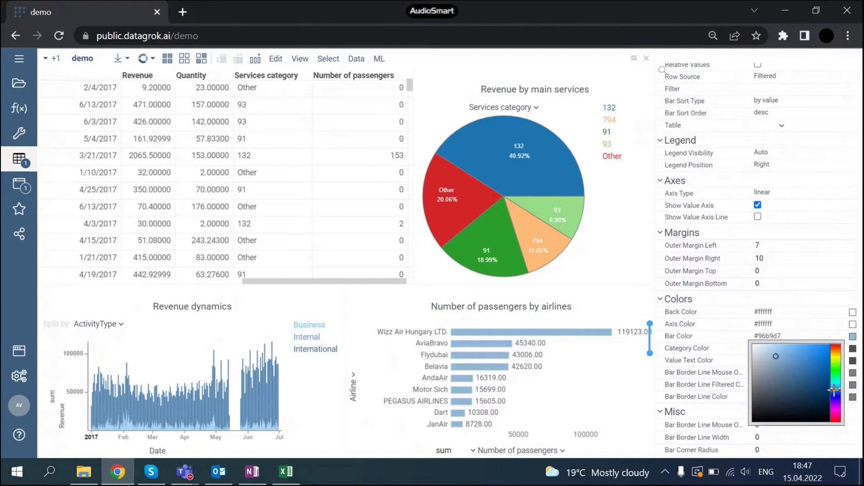
click(603, 354)
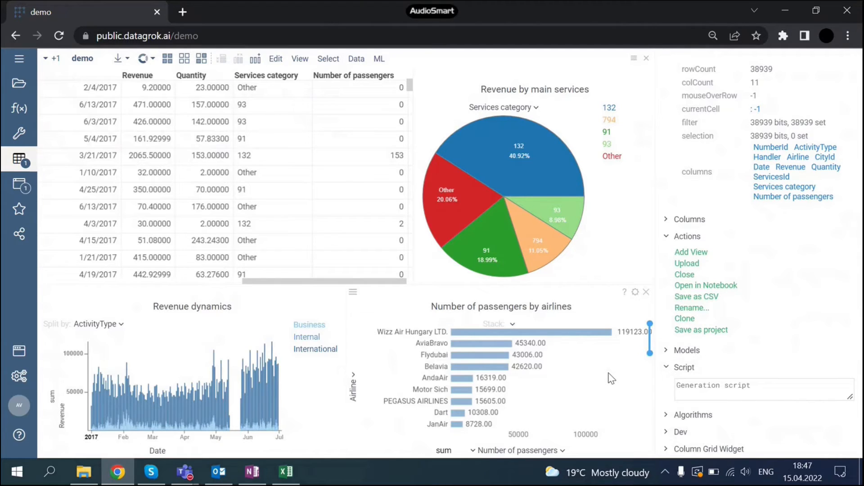
Change the Number of passengers column's format to whole numbers without decimals.
right_click(590, 356)
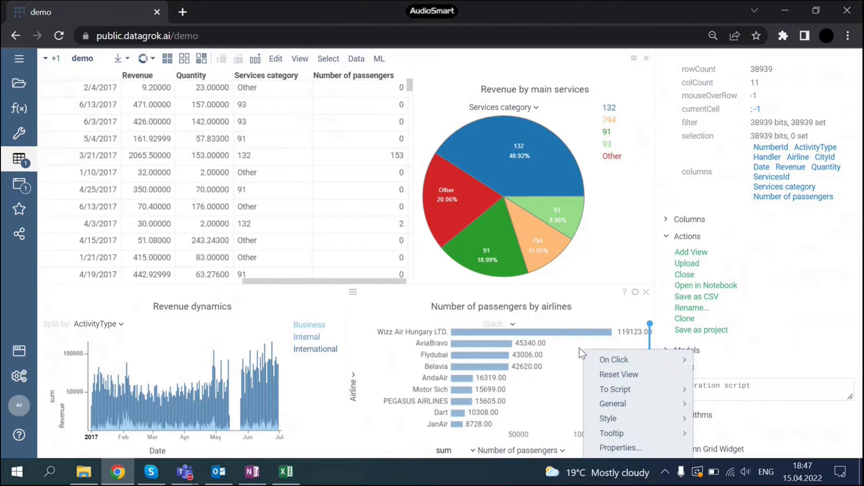
click(580, 350)
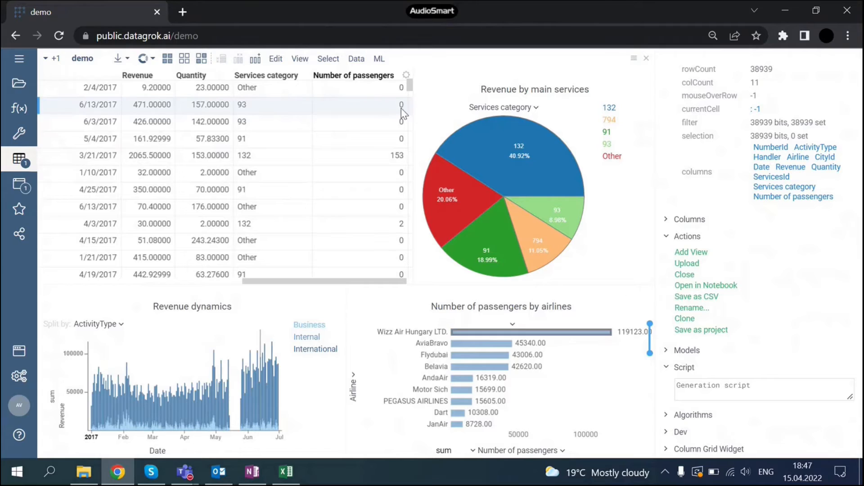
click(356, 77)
right_click(345, 77)
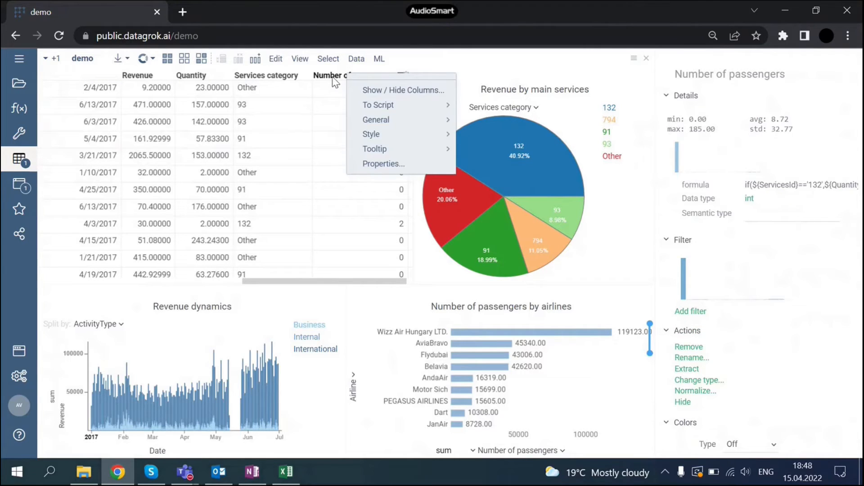
click(327, 78)
right_click(326, 78)
mouse_move(344, 88)
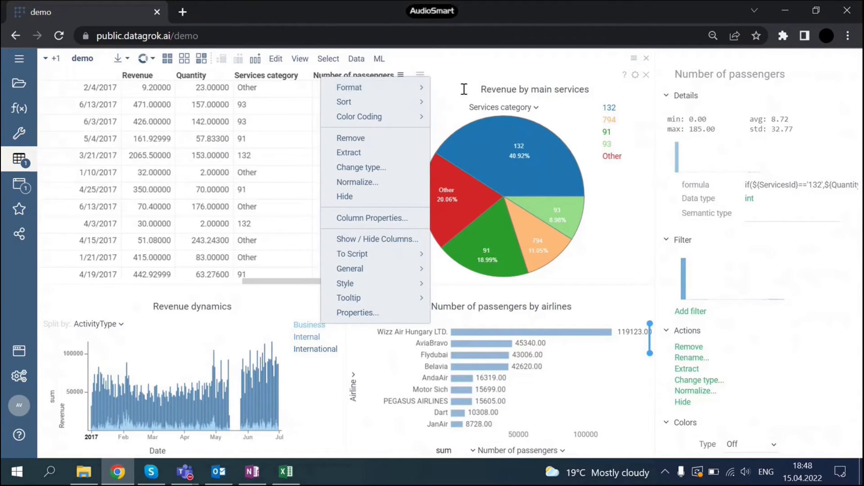
click(464, 89)
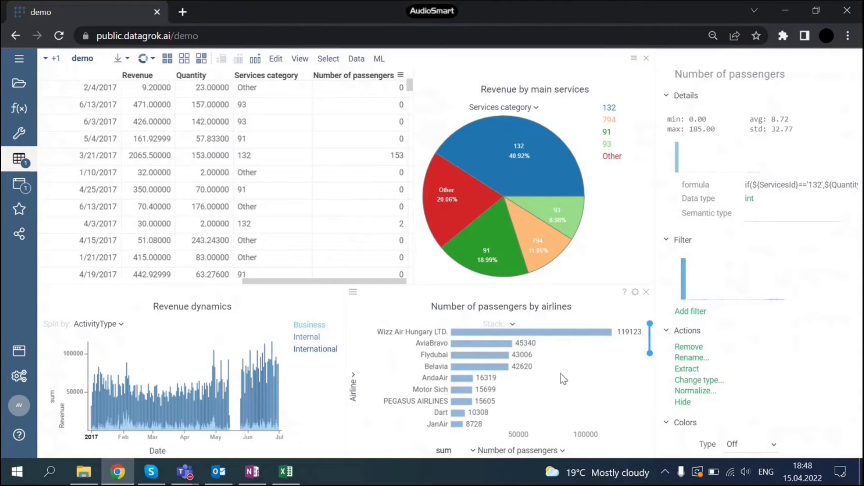
Clone the "Number of passengers by airlines" bar chart.
right_click(559, 351)
mouse_move(602, 401)
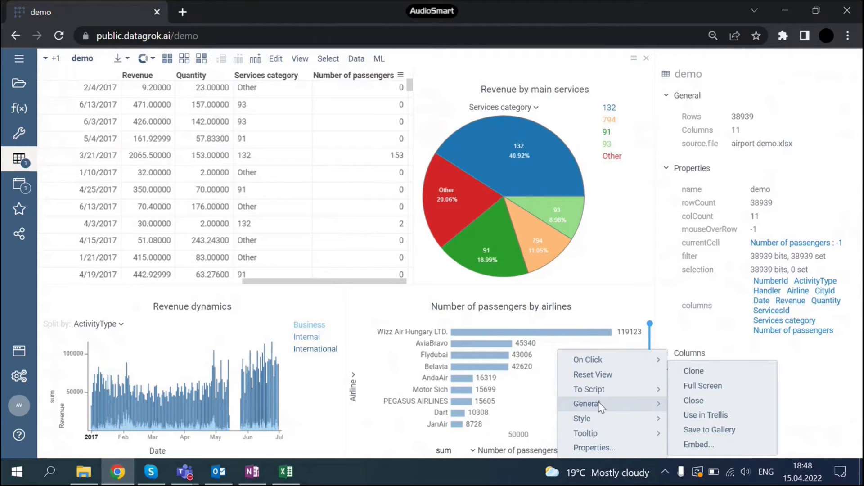
click(702, 373)
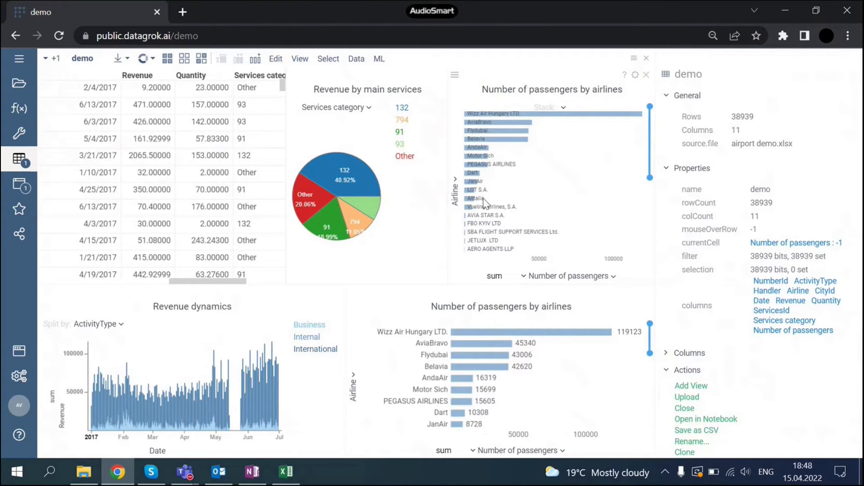
Split the cloned bar chart by CityId and retitle it "Number of passengers by city".
click(635, 74)
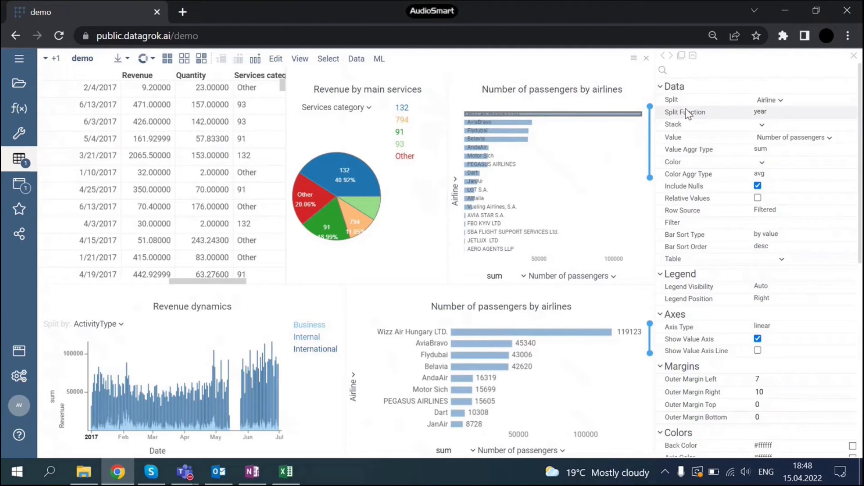
click(768, 101)
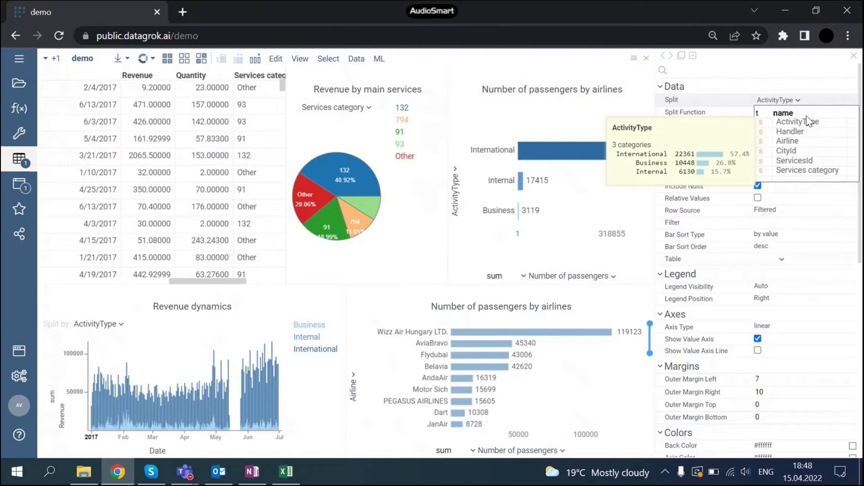
click(788, 150)
double_click(605, 90)
text(city)
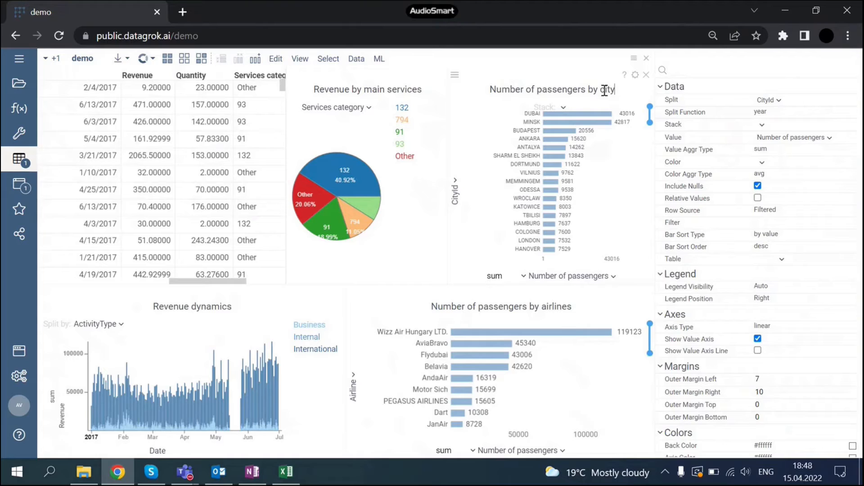
click(621, 146)
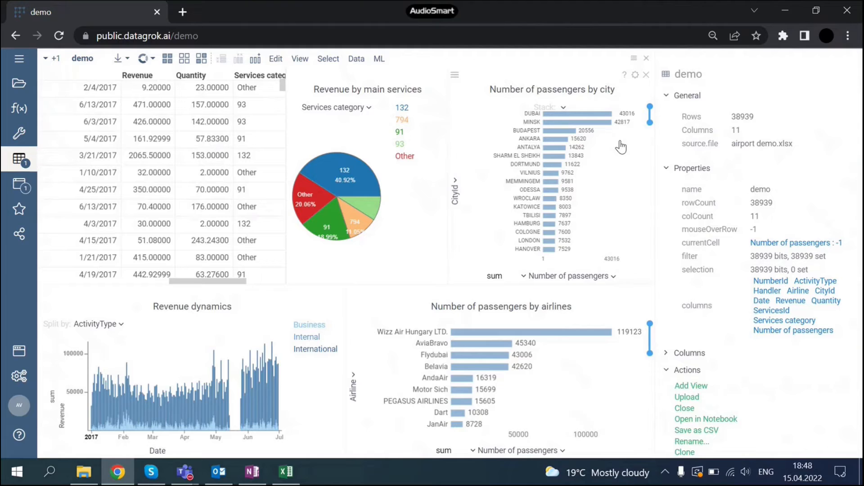
Dock the city chart as a tab alongside the airlines chart and narrow its visible range to about the first nine cities.
drag(595, 79, 501, 371)
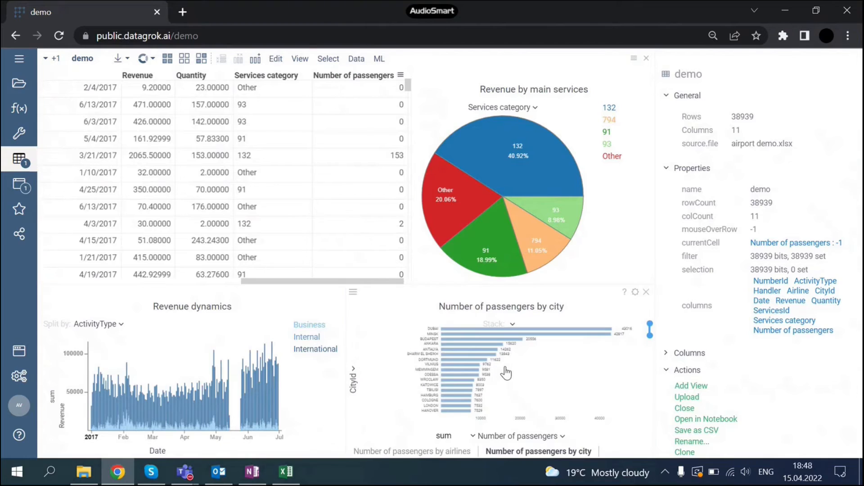
drag(650, 337, 651, 331)
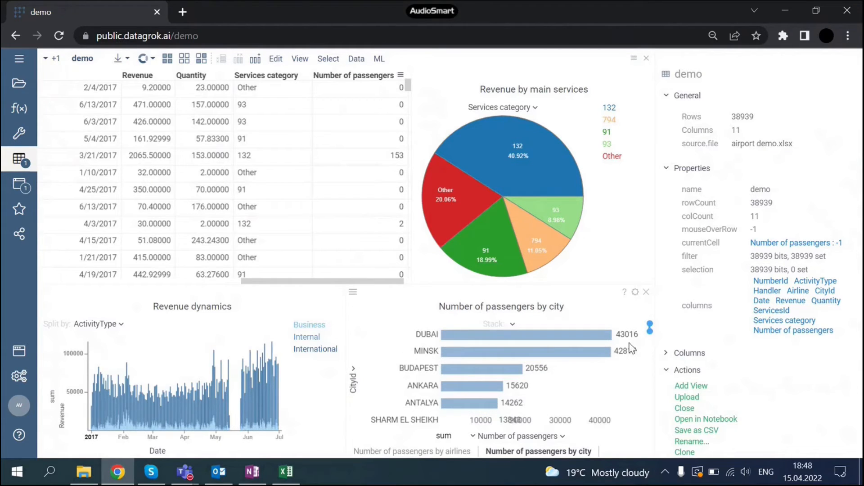
drag(650, 331, 650, 337)
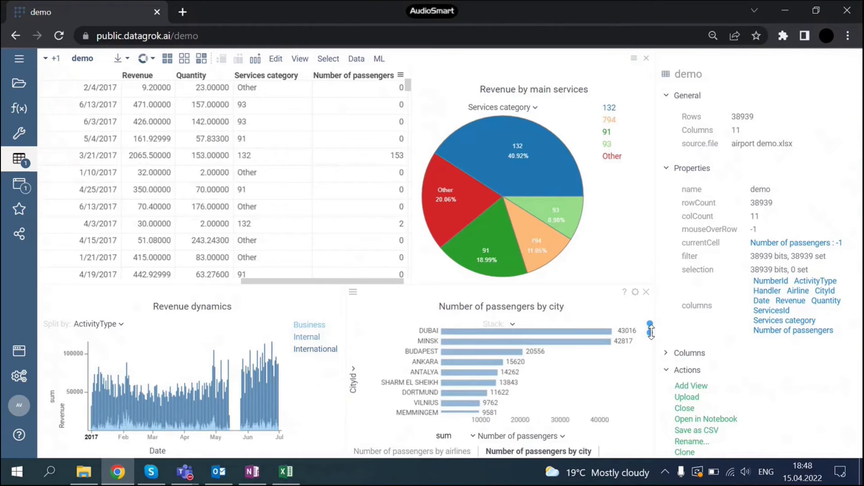
Check both tabbed passenger charts and slightly increase the height of the lower chart row.
click(434, 452)
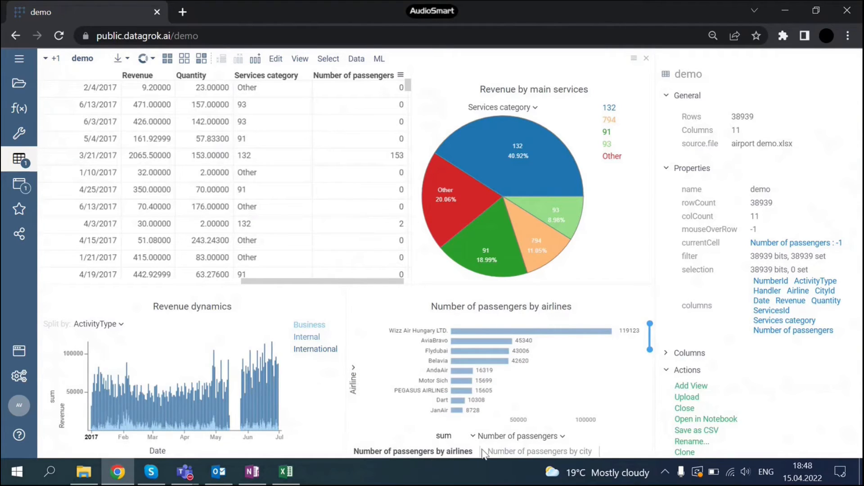
click(526, 450)
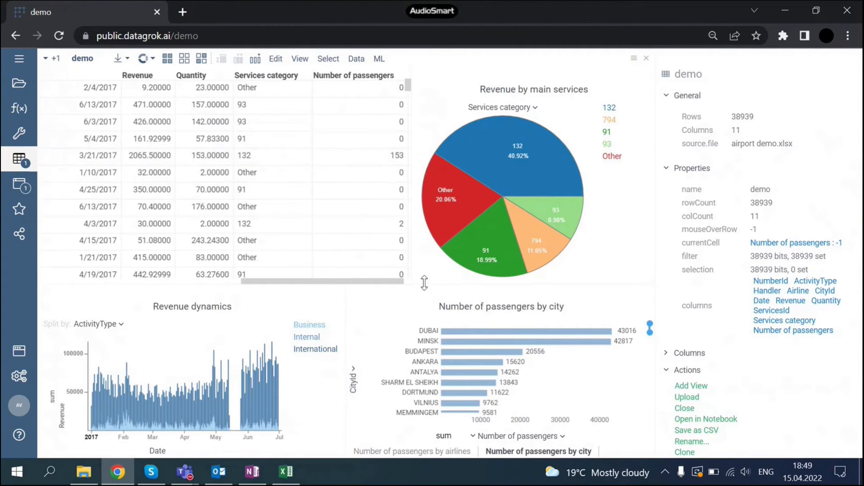
drag(426, 282, 427, 269)
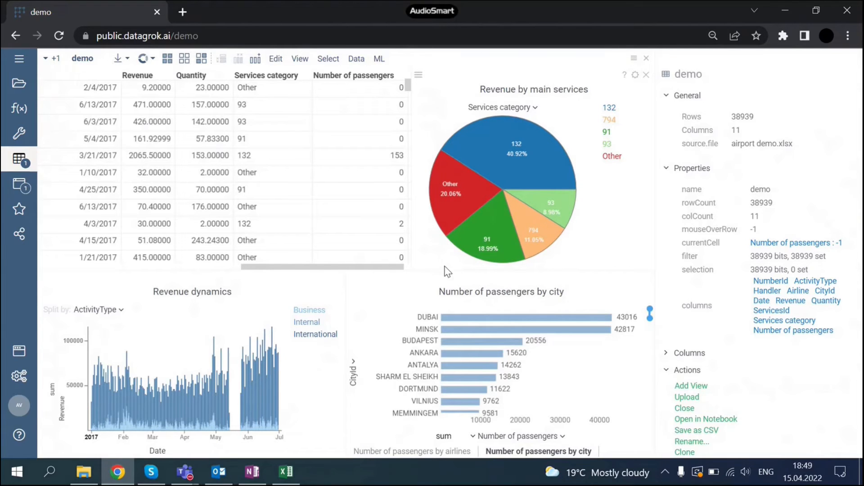
Add a line chart over Date and remove its NumberId, Revenue and Number of passengers lines, keeping only Quantity.
click(21, 164)
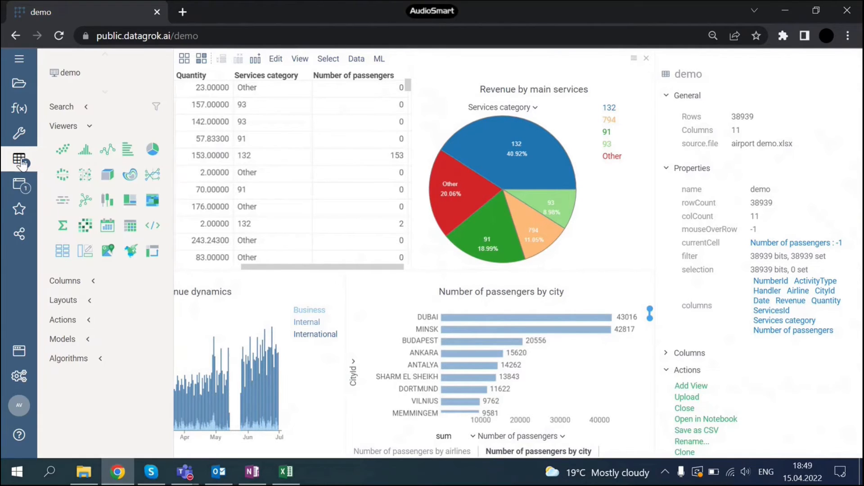
click(107, 151)
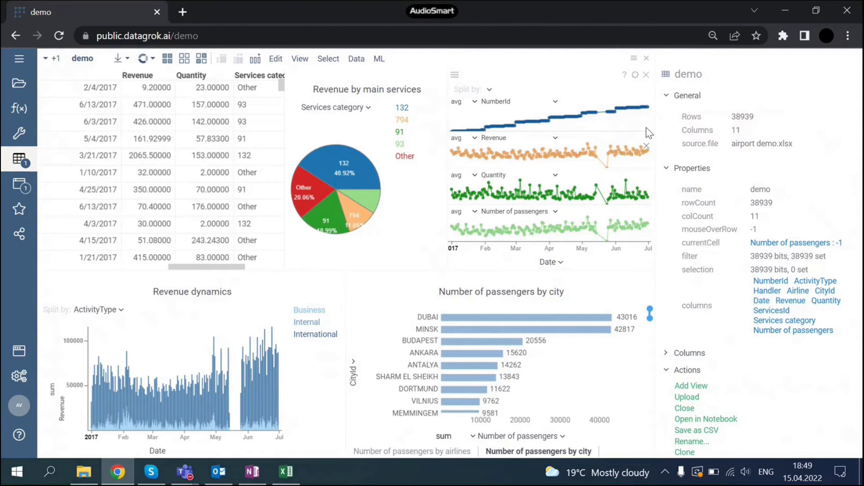
click(646, 109)
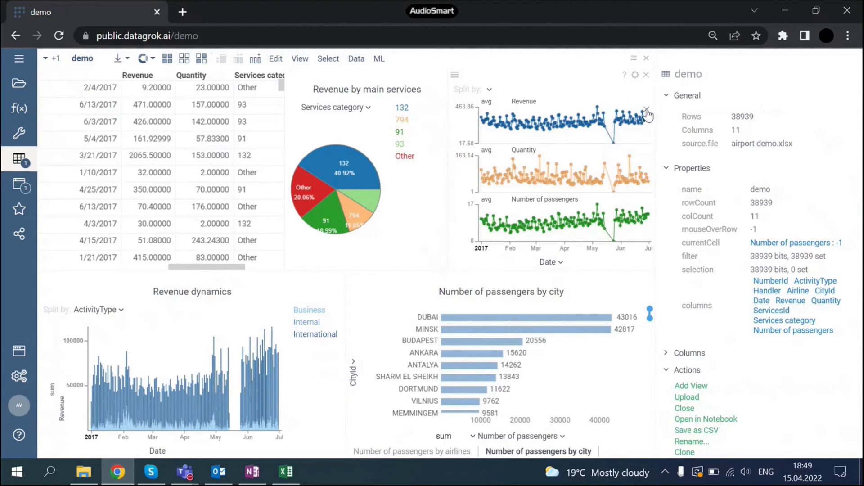
click(646, 109)
click(647, 188)
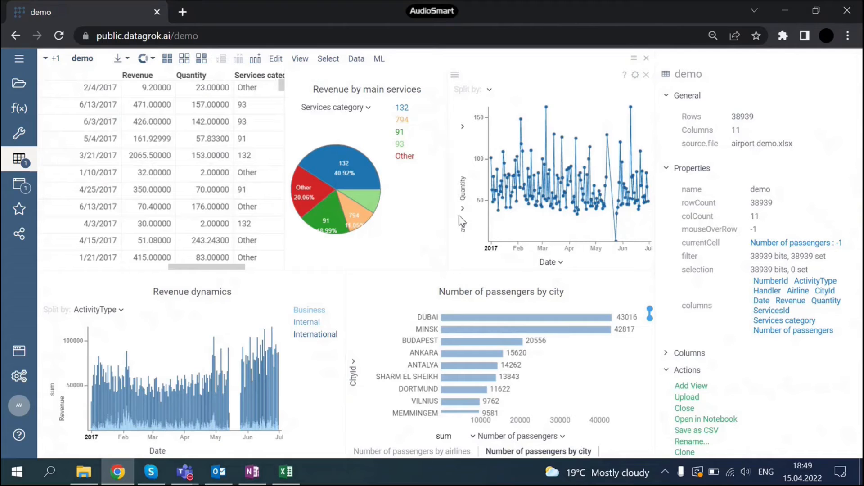
Set the line chart's Quantity aggregation to count and filter the chart by ${ServicesId}=="91".
click(467, 229)
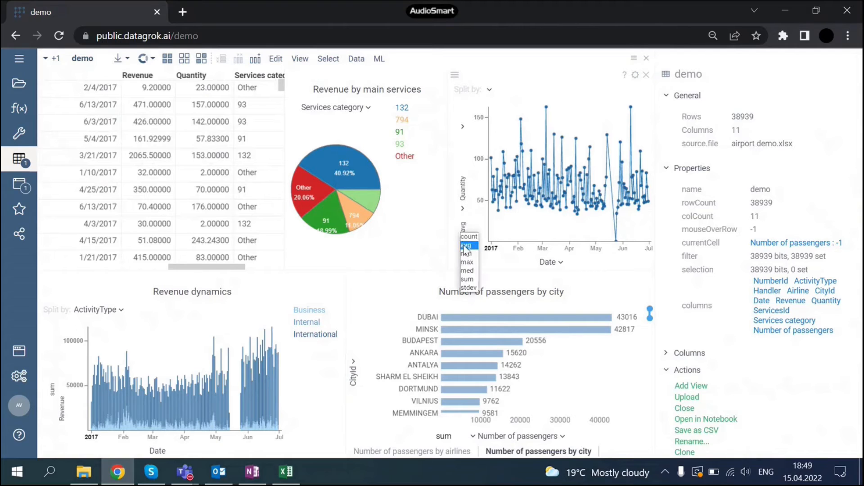
click(473, 244)
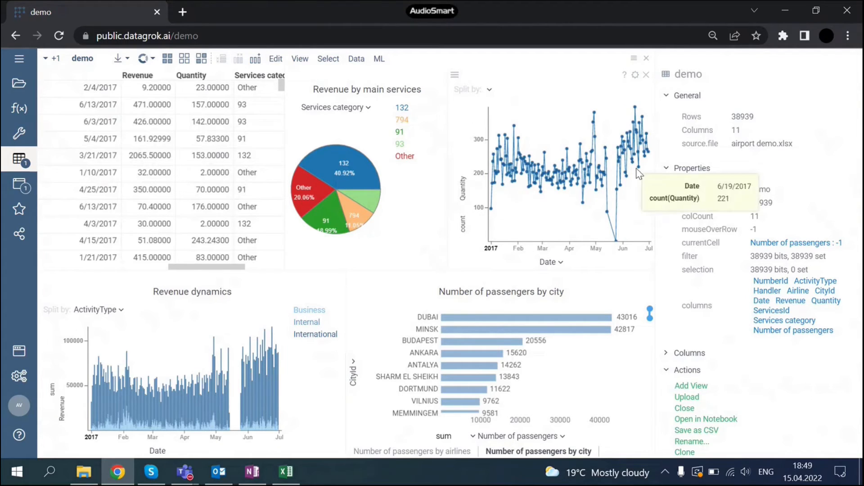
click(635, 77)
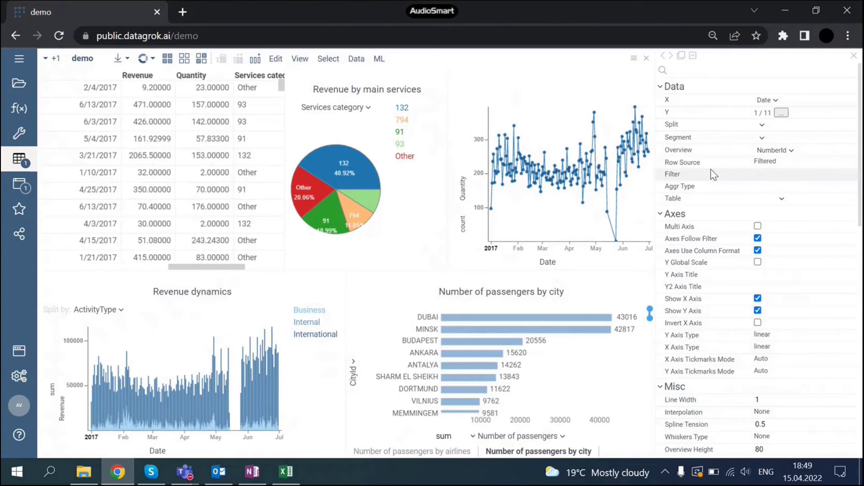
click(768, 176)
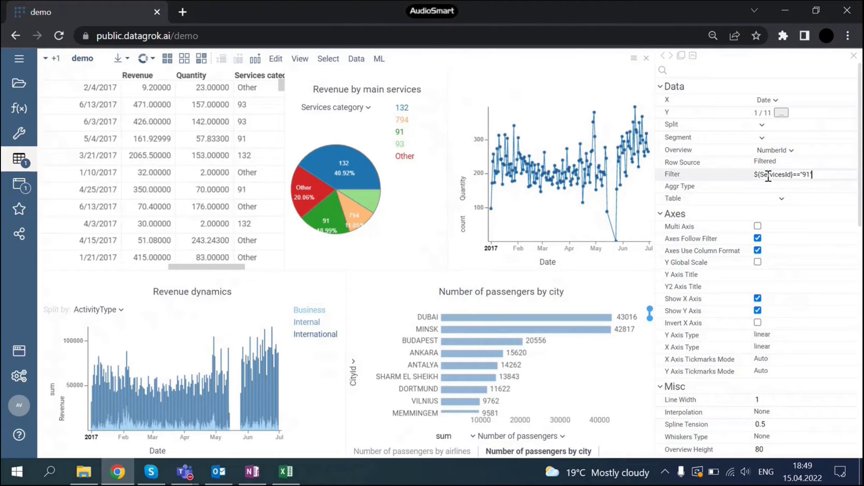
key(Return)
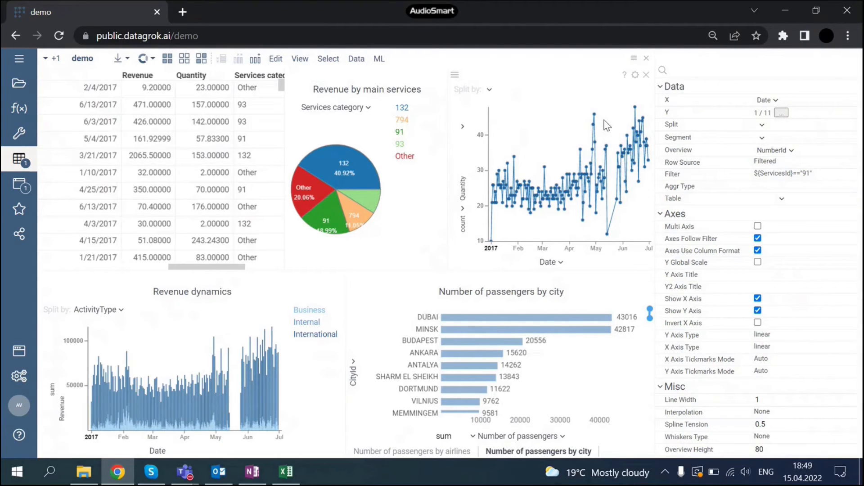
Title the line chart "Number of flights by days".
scroll(762, 257, down, 10)
click(771, 401)
text(Bum)
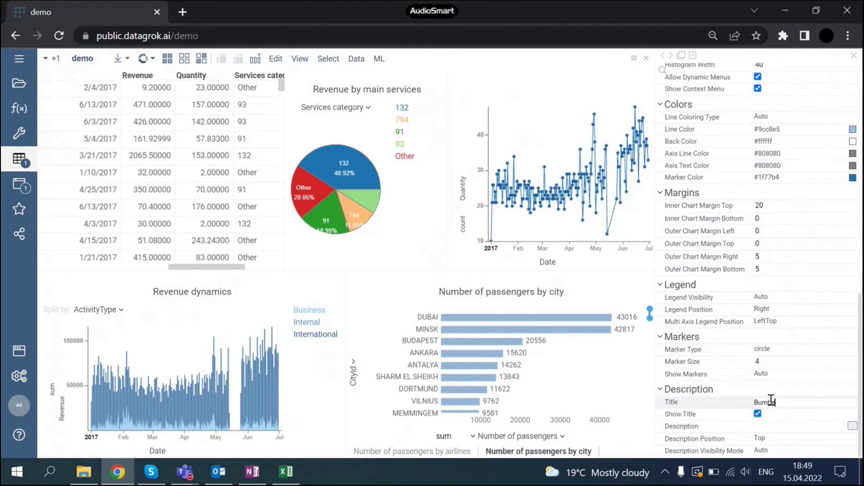
text(per)
key(BackSpace)
key(BackSpace)
key(BackSpace)
key(BackSpace)
key(BackSpace)
key(BackSpace)
text(Number of flights by days)
key(Return)
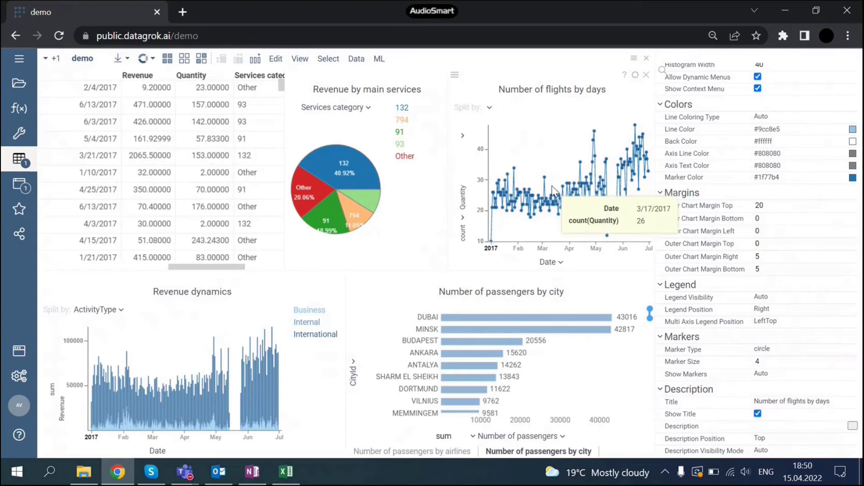
right_click(547, 149)
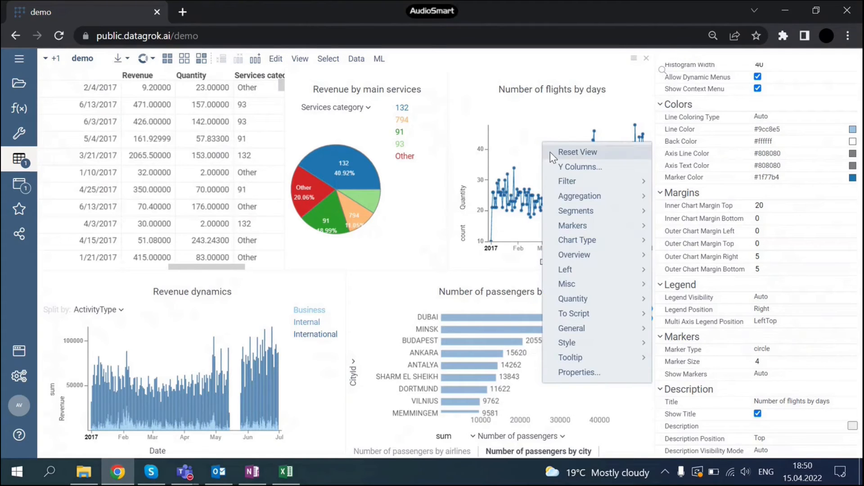
mouse_move(596, 234)
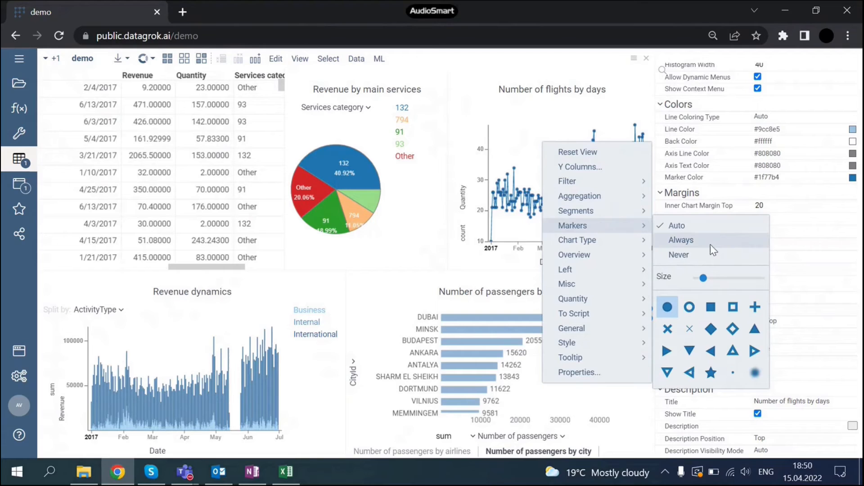
drag(703, 279, 706, 279)
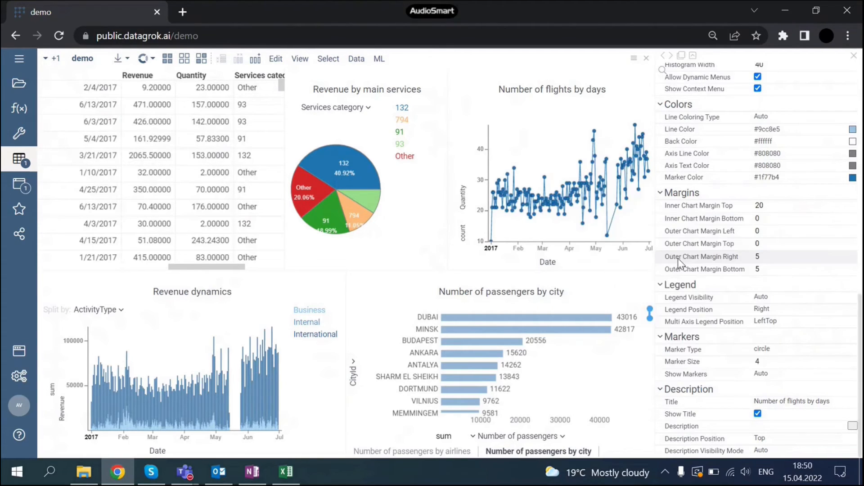
right_click(566, 159)
mouse_move(635, 241)
click(702, 272)
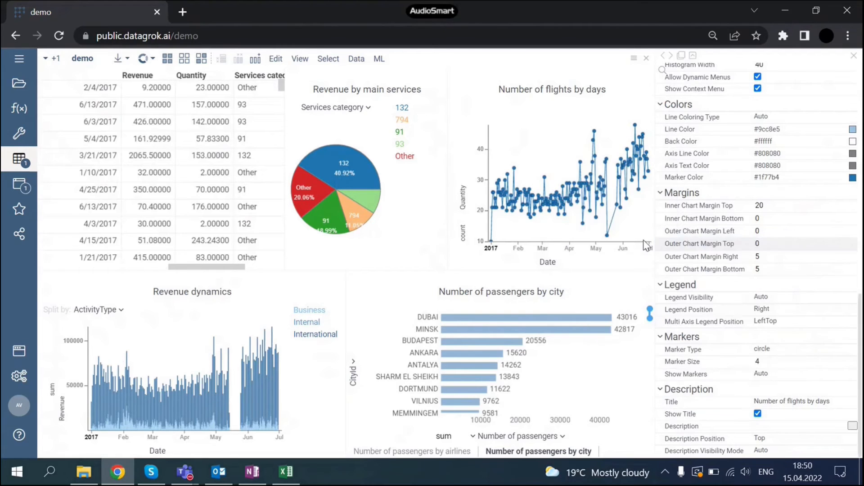
Set the markers of the "Number of flights by days" line chart to Never.
right_click(532, 153)
mouse_move(598, 239)
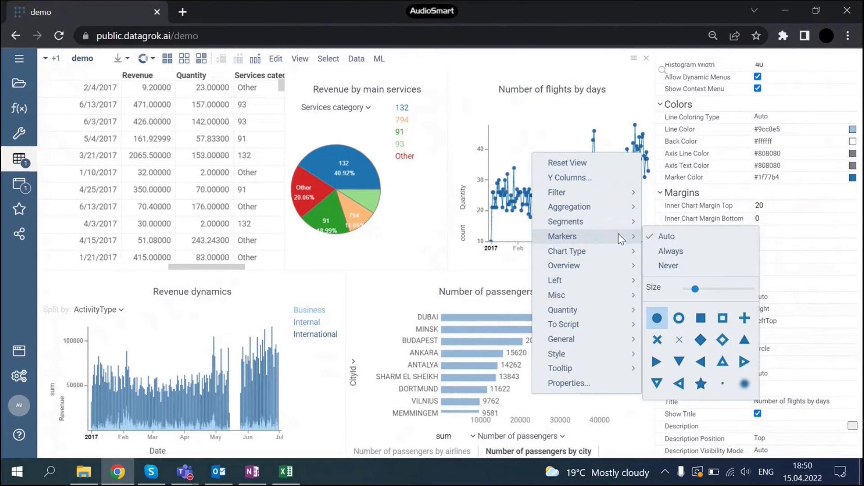
click(675, 265)
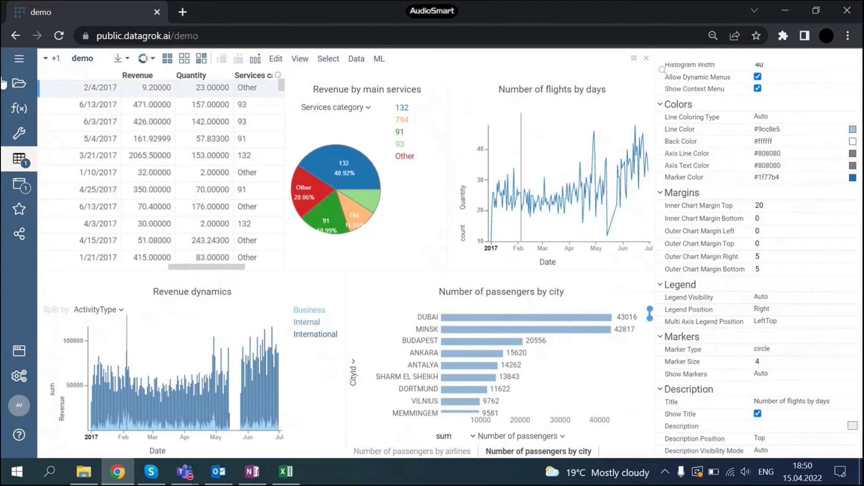
Close the data grid viewer so that only the charts remain in the dashboard.
click(19, 59)
right_click(204, 150)
mouse_move(252, 269)
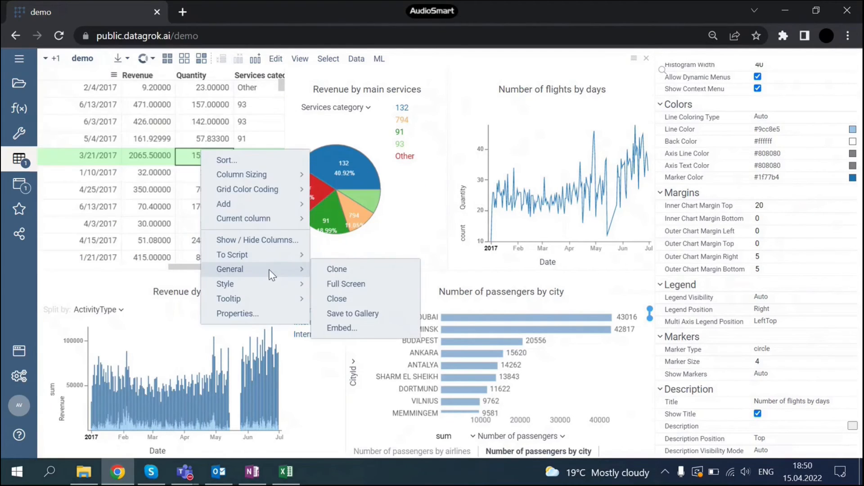
click(362, 299)
Narrow the revenue pie chart, widen the Revenue dynamics chart, and close the column details to free up space.
drag(293, 75, 205, 155)
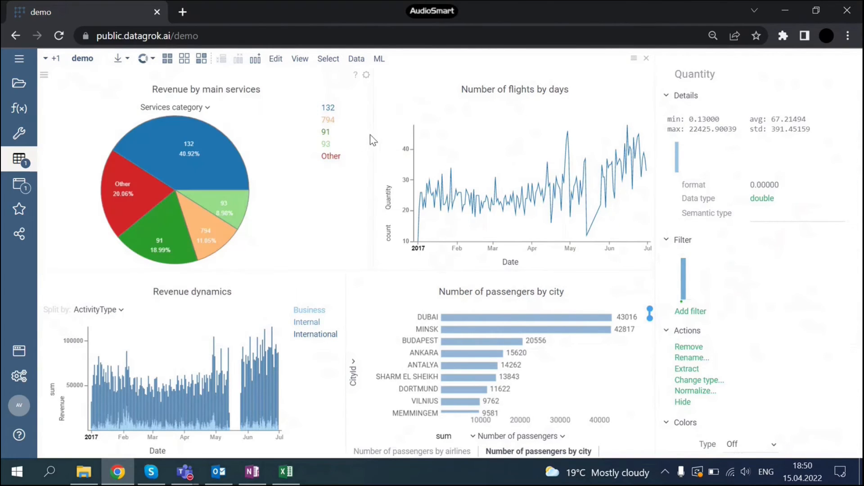
drag(339, 134, 325, 133)
drag(347, 297, 433, 296)
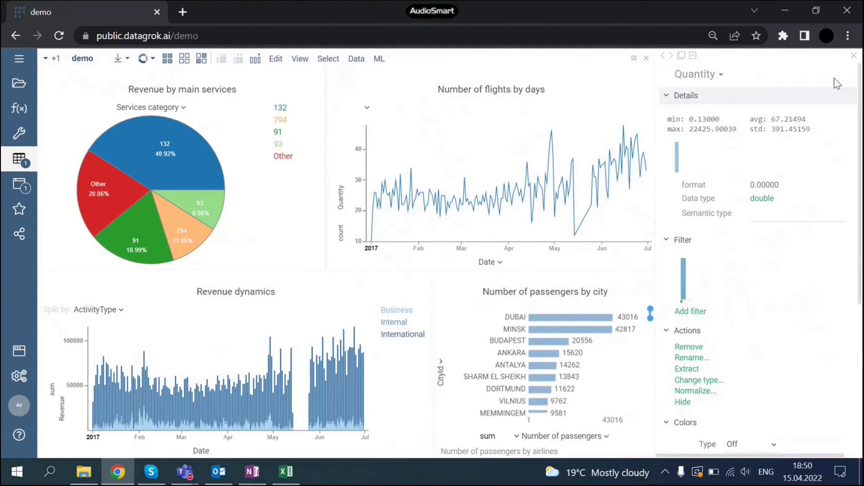
click(855, 58)
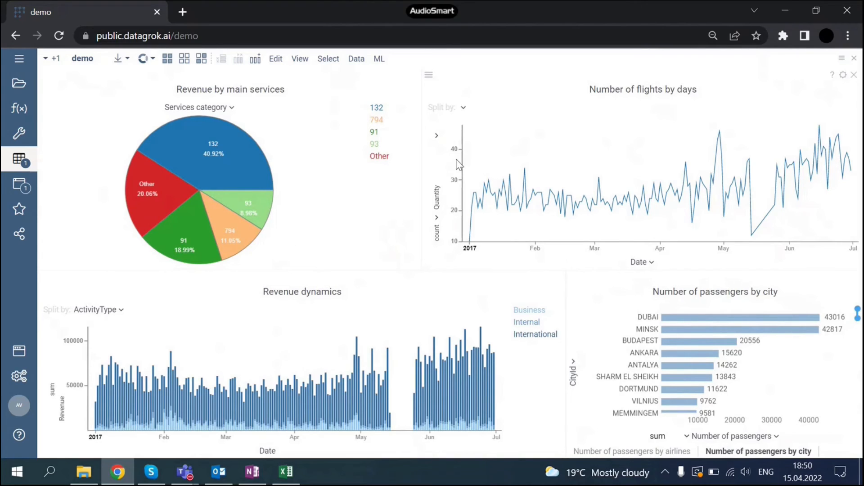
Add a scatter plot of Revenue against Number of passengers beside the flights line chart and widen it.
click(18, 160)
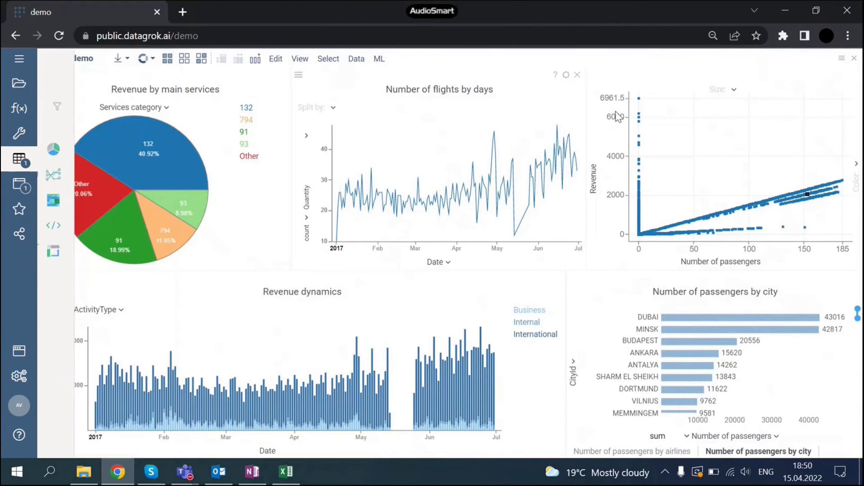
drag(586, 108, 485, 110)
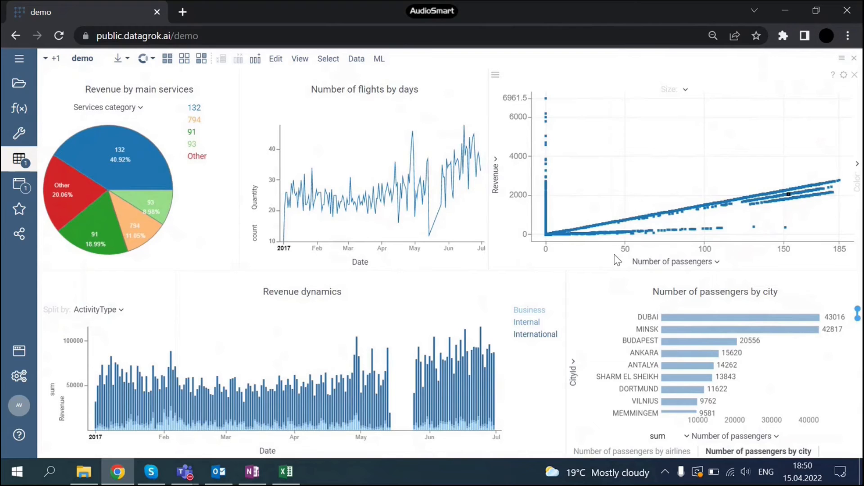
mouse_move(514, 213)
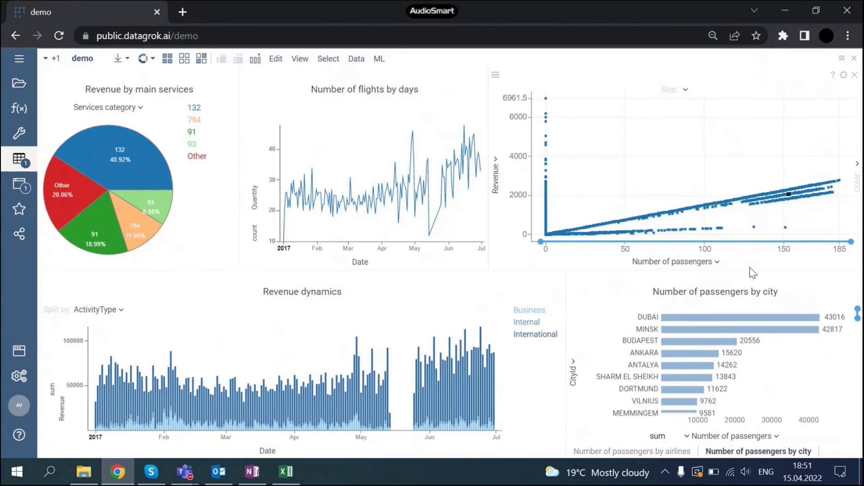
mouse_move(750, 274)
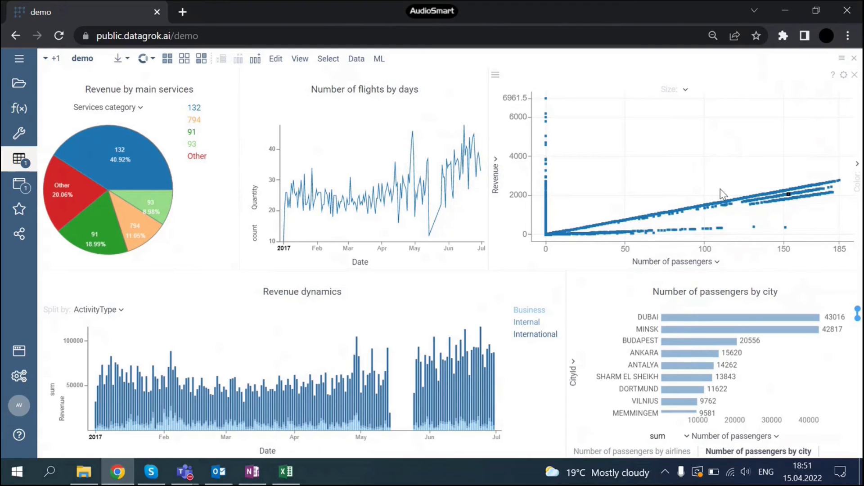
Color the scatter plot's points by Airline.
mouse_move(755, 201)
click(857, 183)
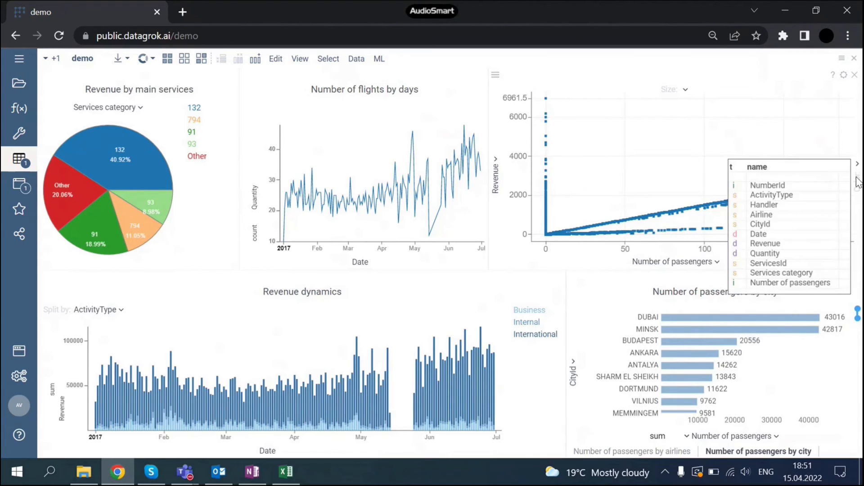
click(769, 220)
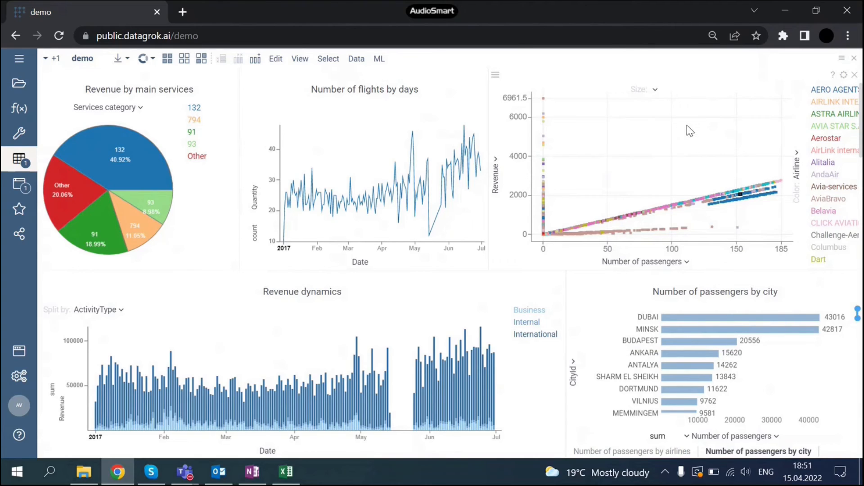
Title the scatter plot "Discount analysis" and close its properties.
click(843, 75)
scroll(764, 282, down, 10)
scroll(765, 282, down, 1)
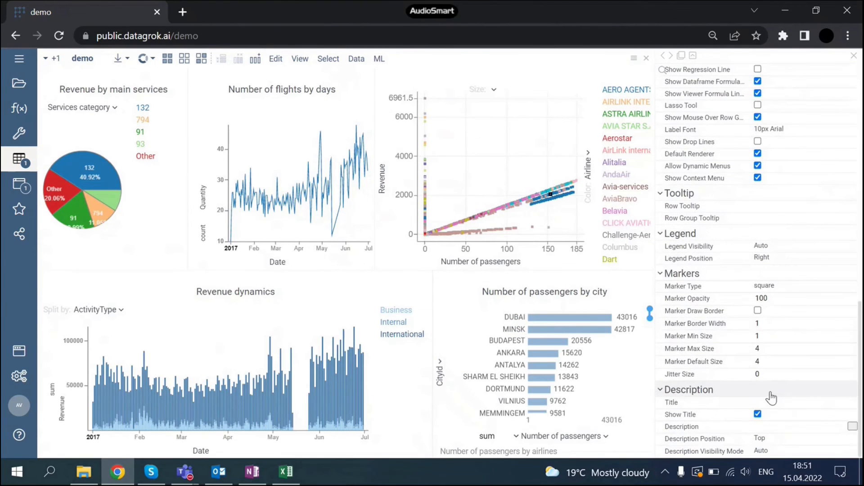
click(768, 402)
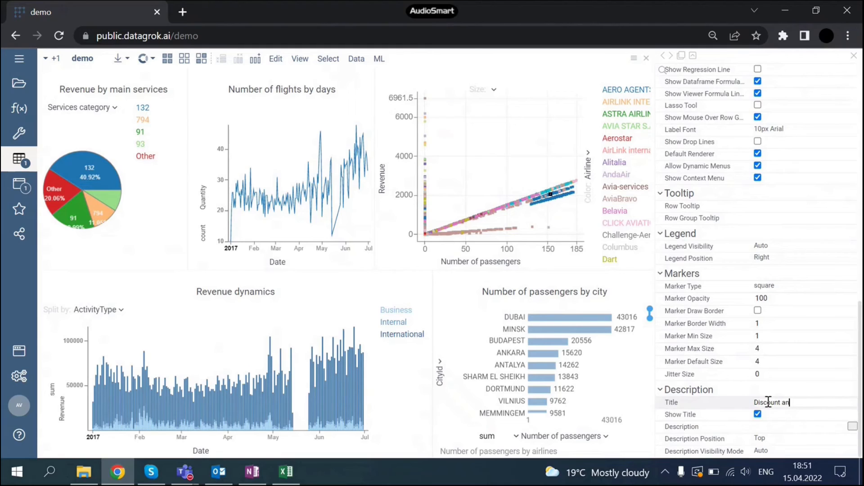
text(Discount analysis)
key(Return)
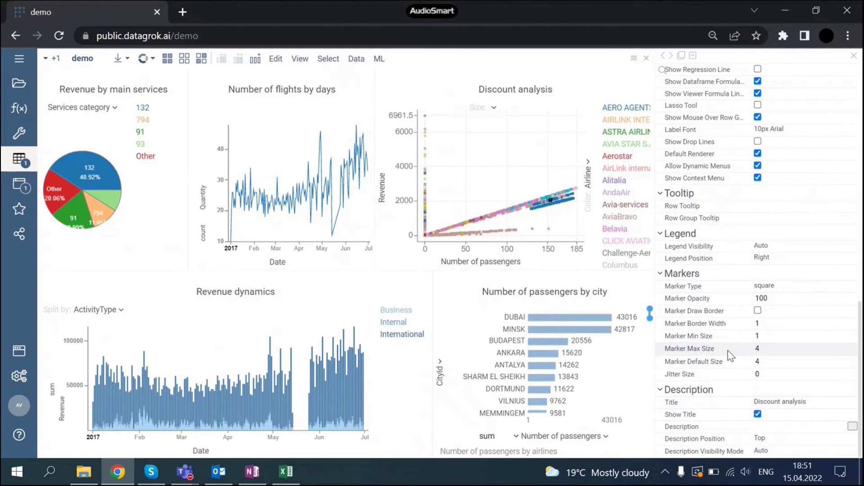
click(853, 55)
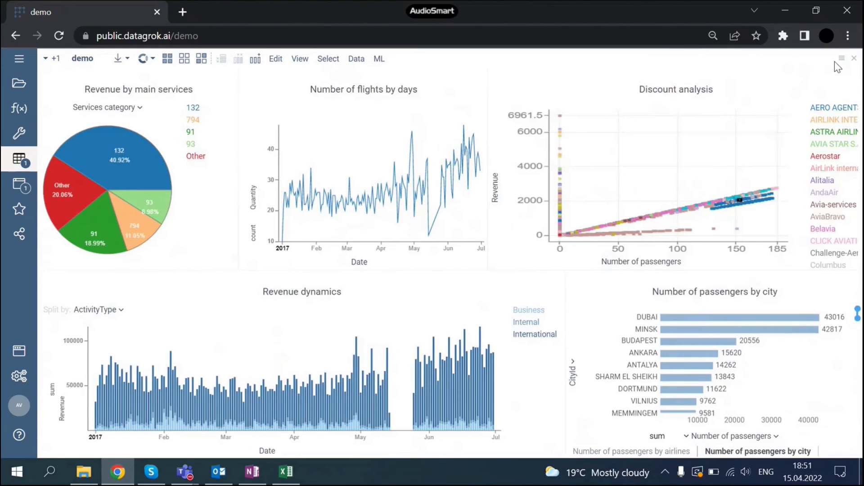
Slightly narrow the revenue pie chart and Revenue dynamics chart, giving the scatter plot and passenger chart slightly more width.
mouse_move(487, 144)
mouse_down()
mouse_move(511, 143)
mouse_move(486, 144)
mouse_up()
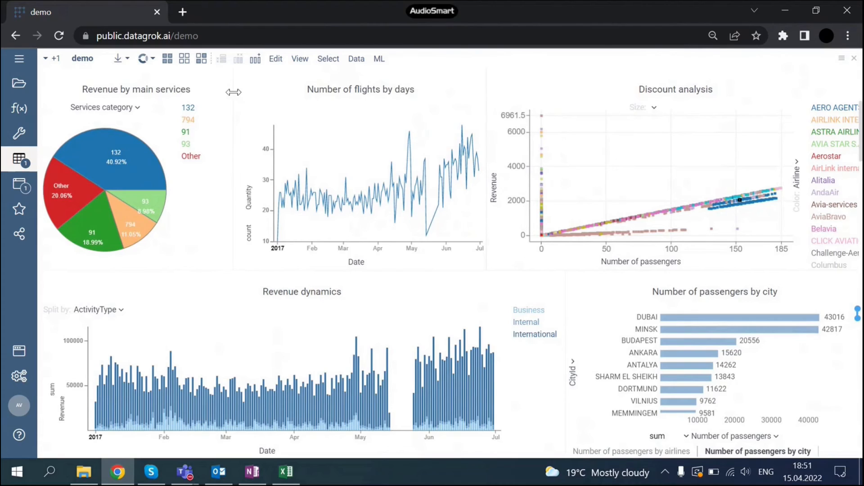
drag(233, 92, 228, 92)
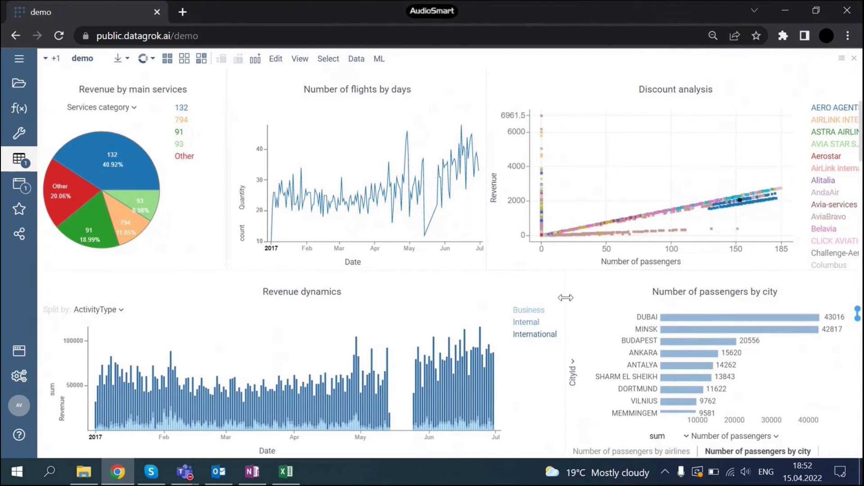
drag(566, 298, 560, 295)
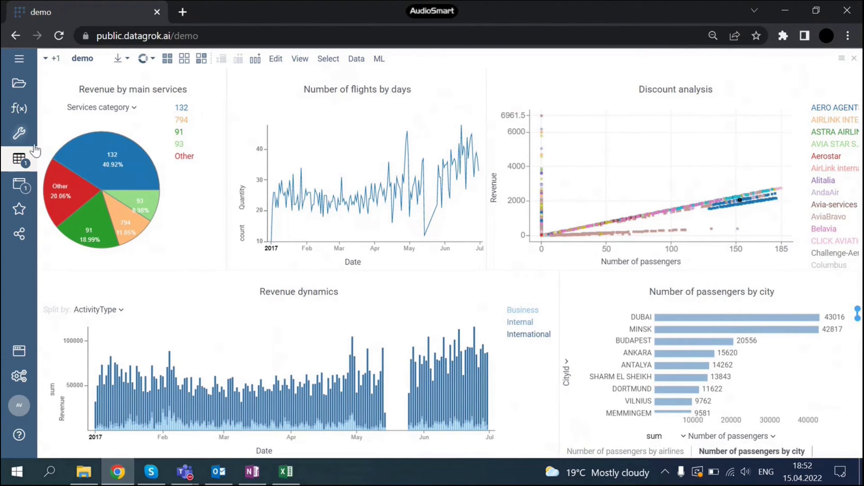
Add a markup viewer across the full width above all charts and shrink it to a short header strip.
click(5, 166)
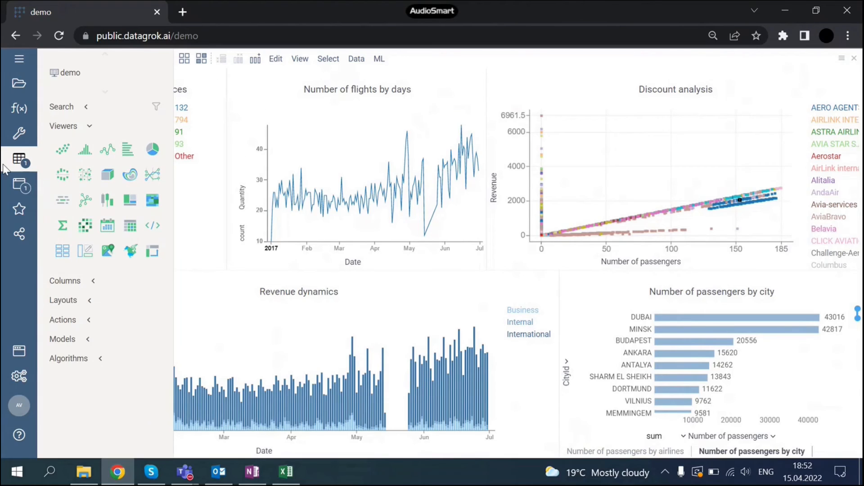
click(152, 229)
drag(702, 74, 449, 81)
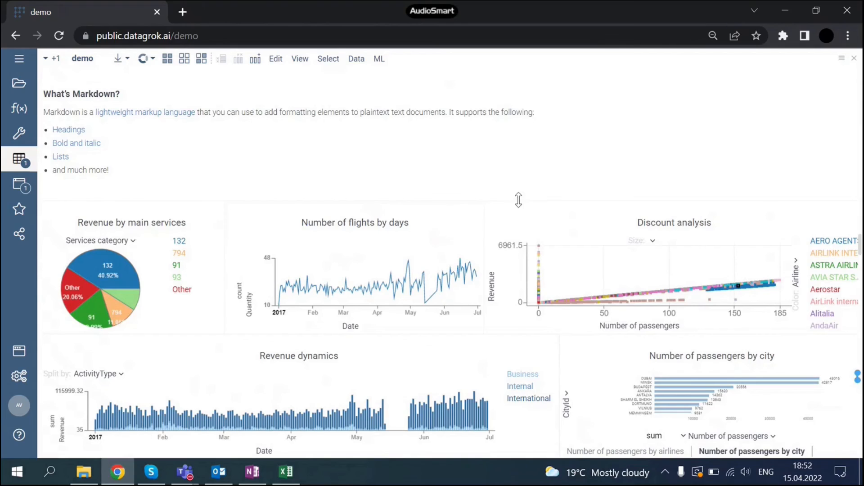
drag(503, 135, 504, 120)
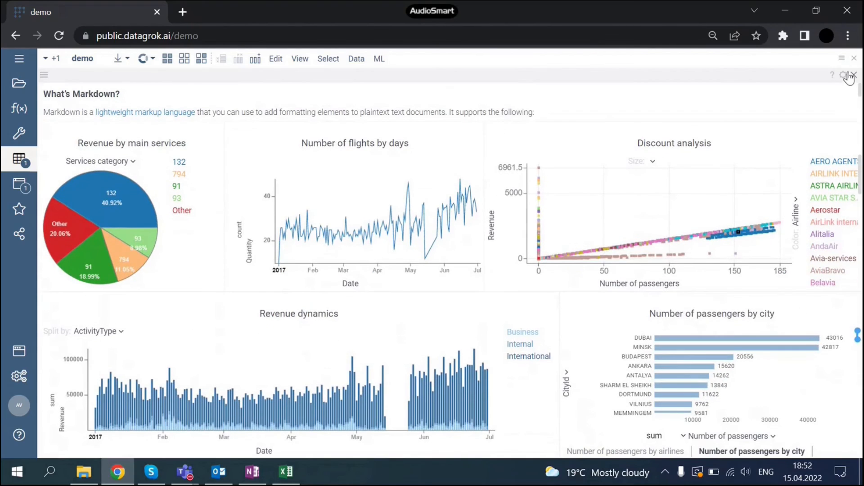
Replace the markup viewer's content with the heading "# Airport demo" and the line "Meaningful description".
click(843, 75)
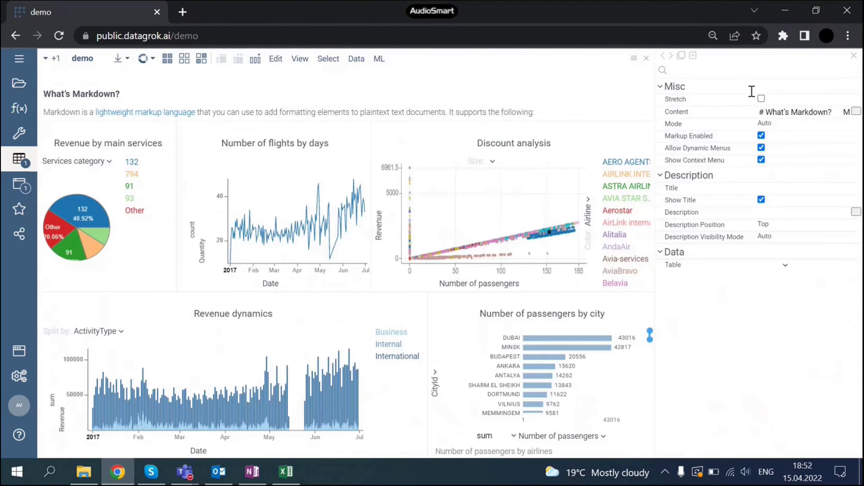
click(855, 111)
drag(251, 266, 165, 190)
key(BackSpace)
drag(228, 188, 159, 188)
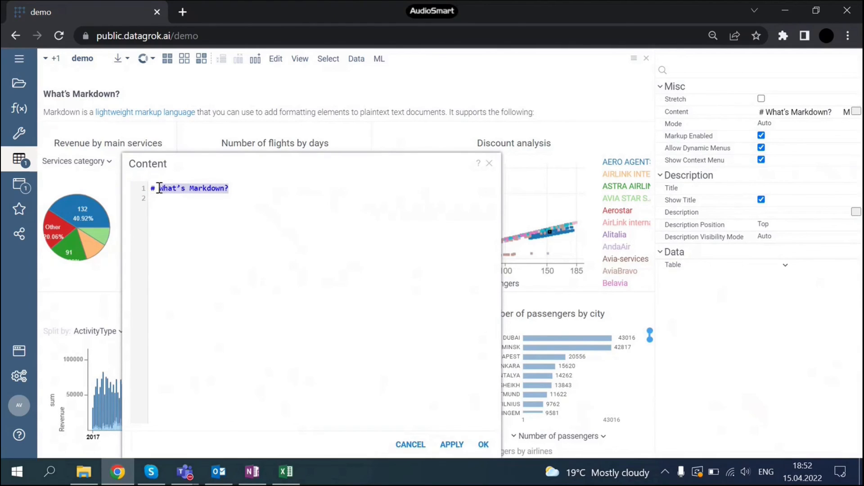
text(Air)
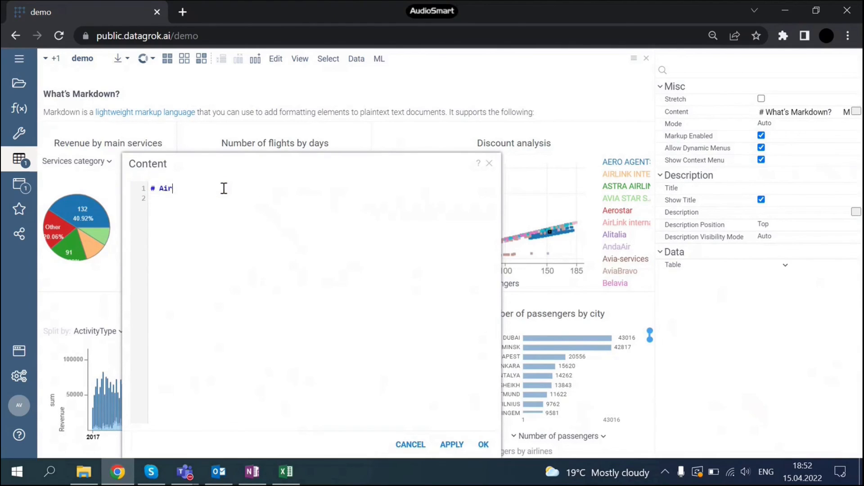
text(port demo)
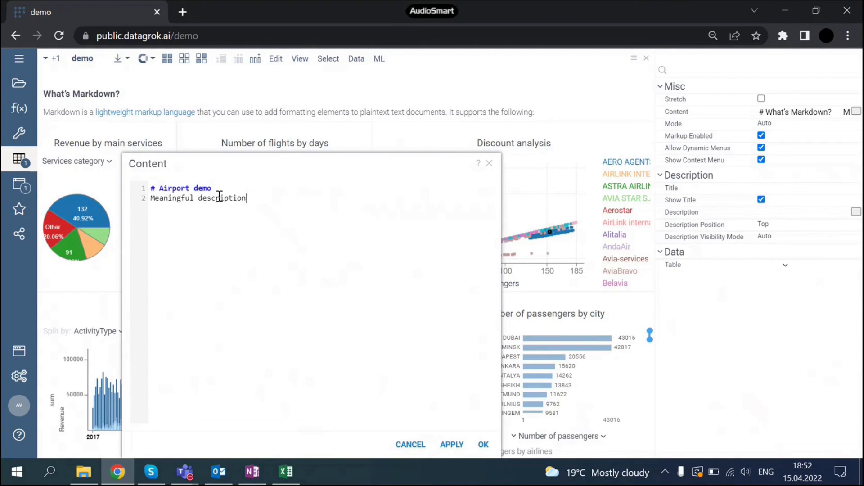
click(483, 445)
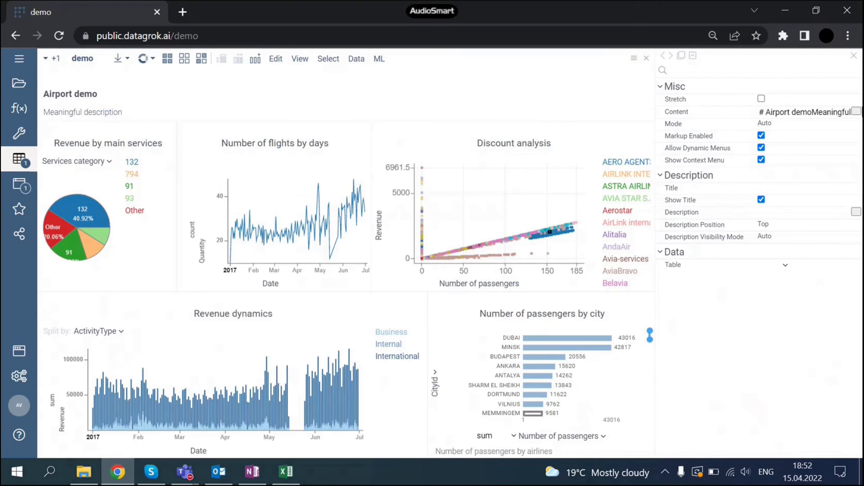
click(854, 55)
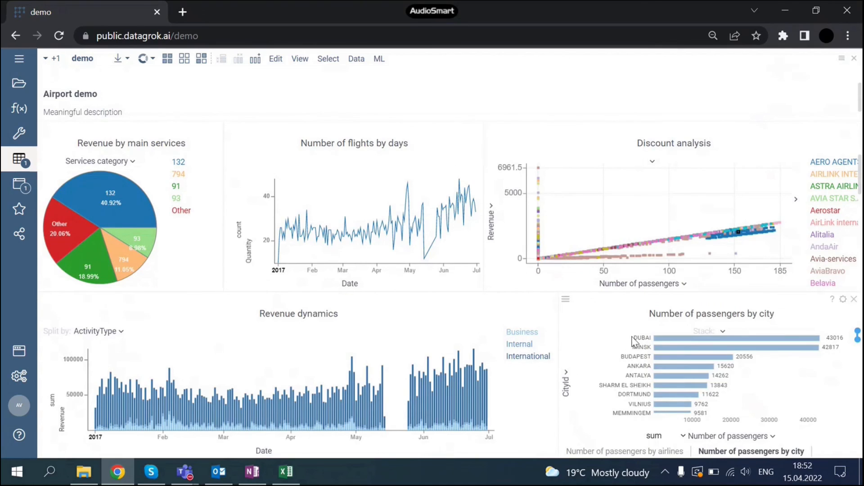
Turn off Show Stack Selector and Show Value Selector for the "Number of passengers by city" bar chart.
click(843, 299)
scroll(842, 301, down, 8)
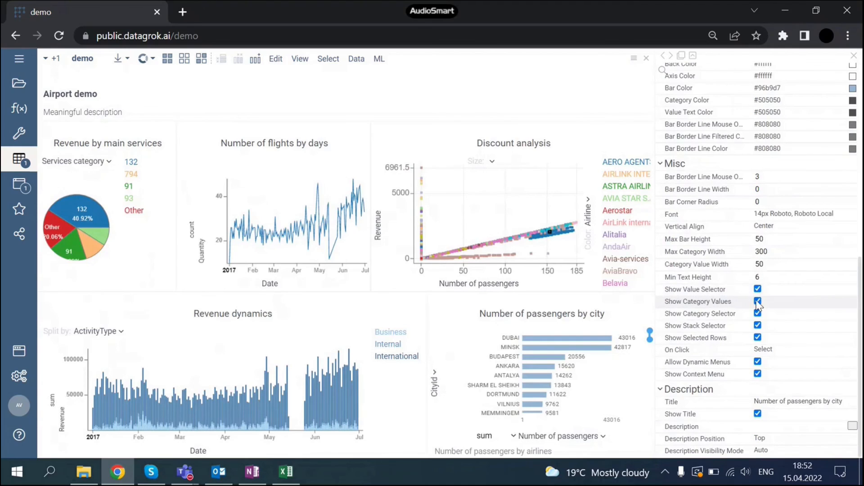
click(758, 325)
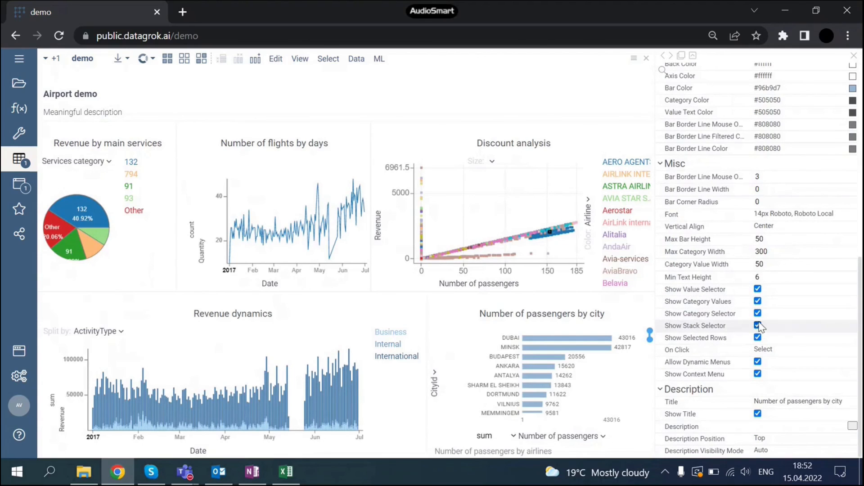
click(757, 289)
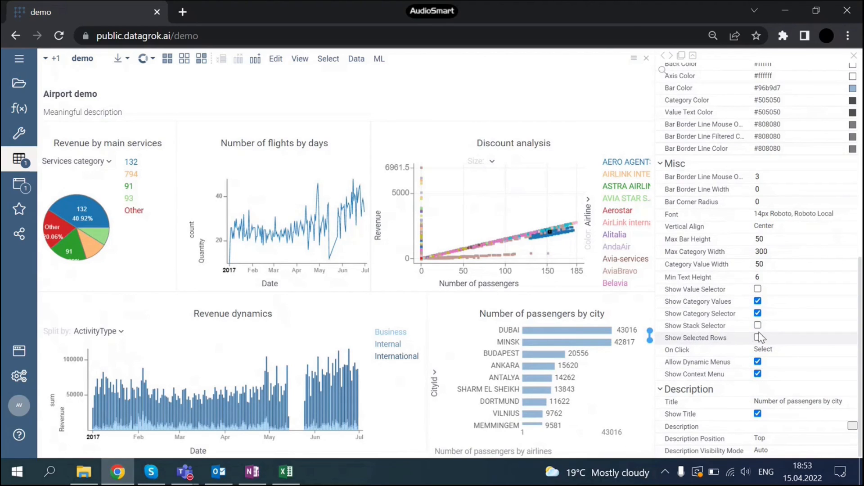
Turn off Show Category Selector and Show Value Axis for the "Number of passengers by city" bar chart, and slightly narrow its visible category range.
click(758, 314)
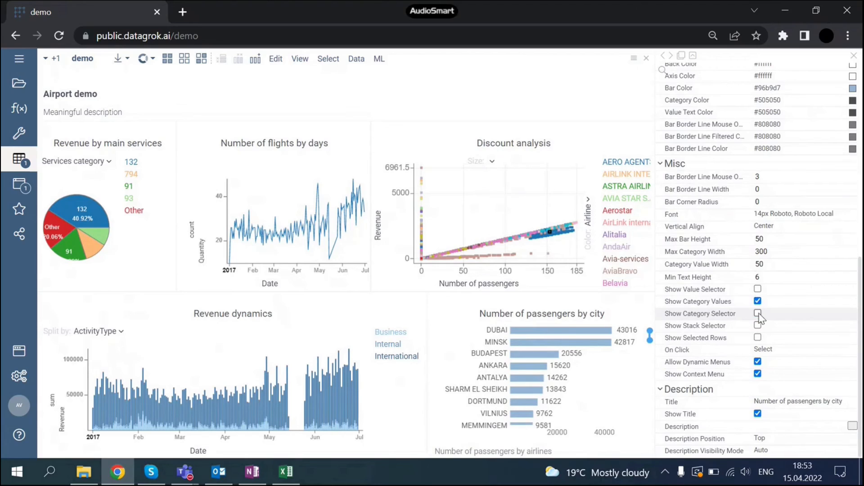
scroll(760, 319, up, 5)
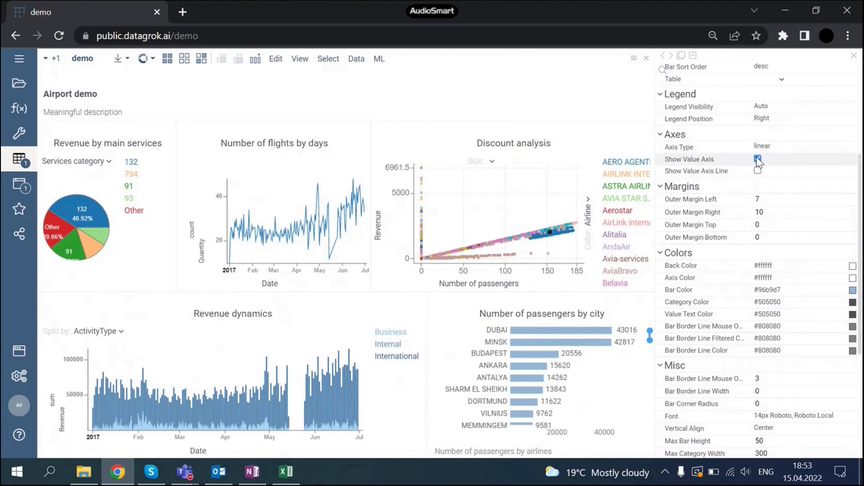
click(758, 159)
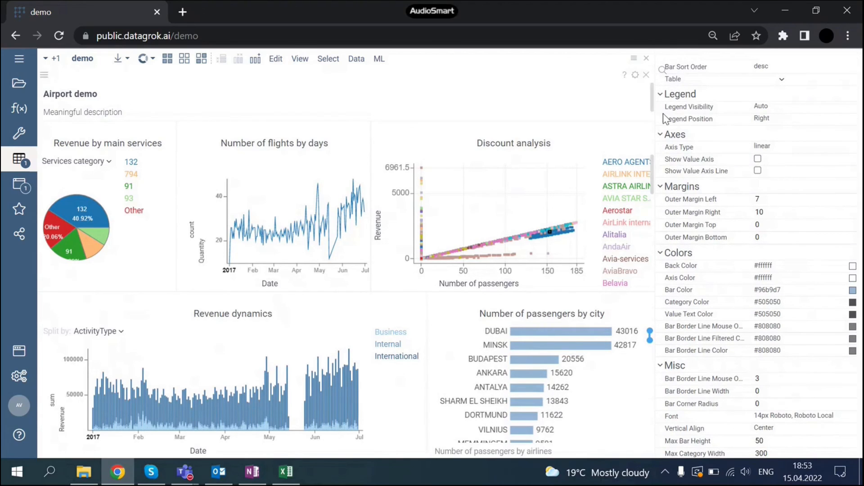
click(854, 55)
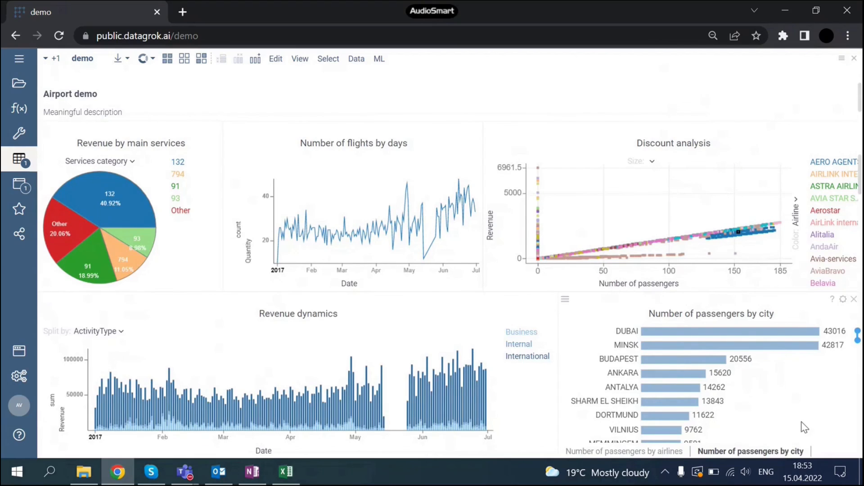
drag(858, 340, 859, 339)
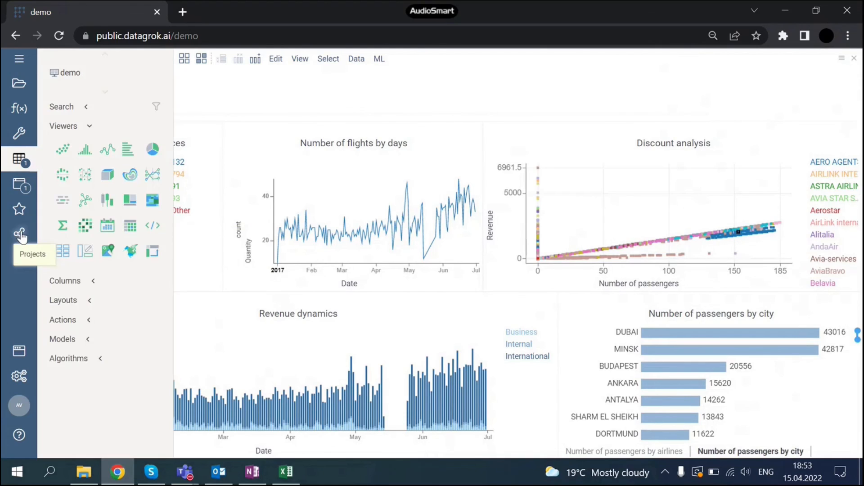
Upload the scratchpad project to the server under the name "demo aiport" with Presentation mode enabled.
click(20, 234)
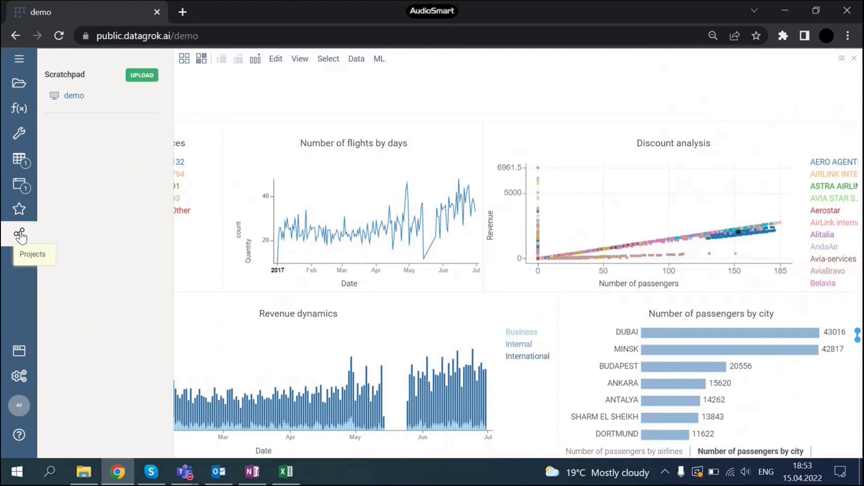
click(142, 77)
click(199, 239)
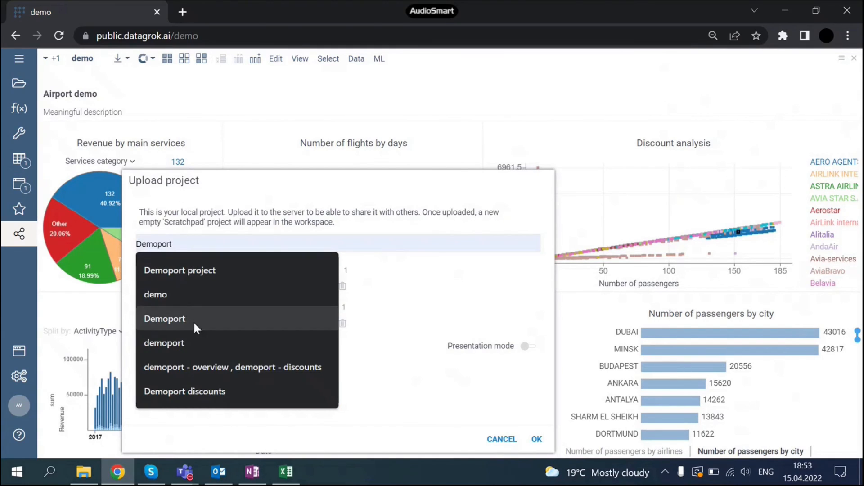
text(iport)
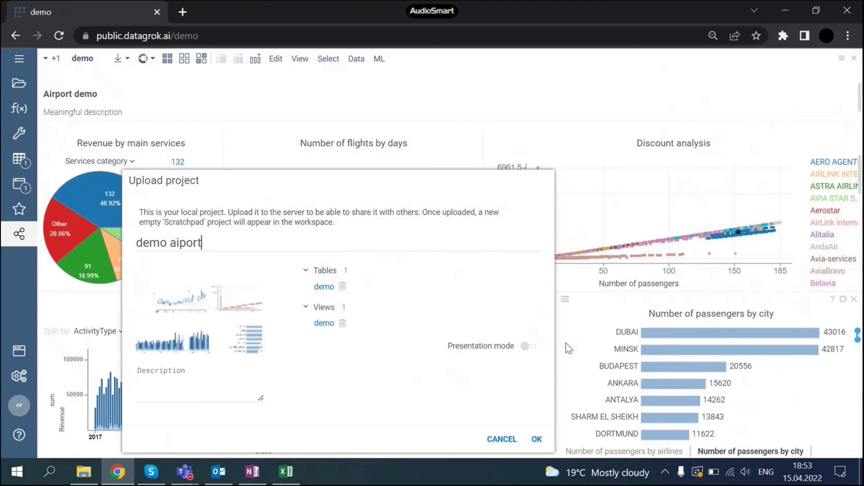
click(528, 346)
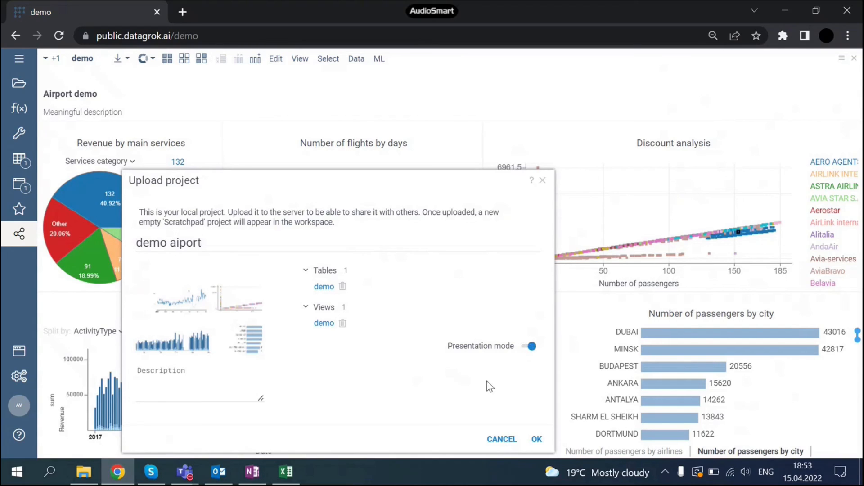
click(537, 441)
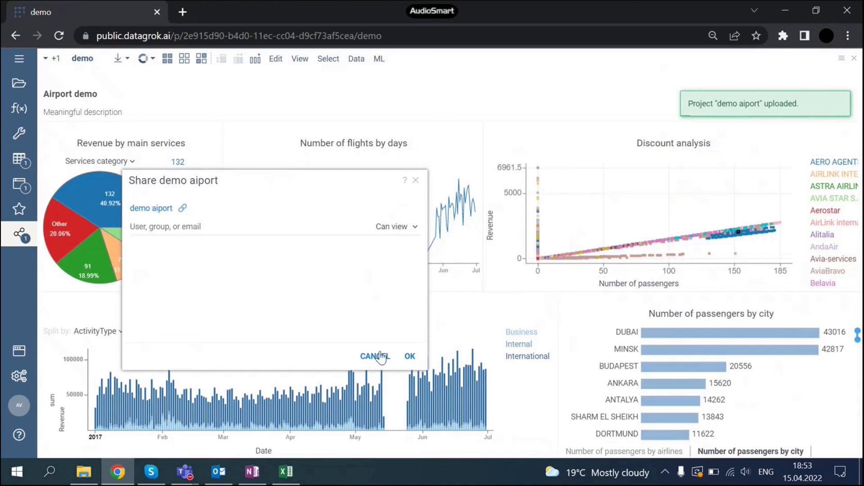
Finish the project sharing dialog without adding any recipients and switch the dashboard to presentation mode.
click(410, 356)
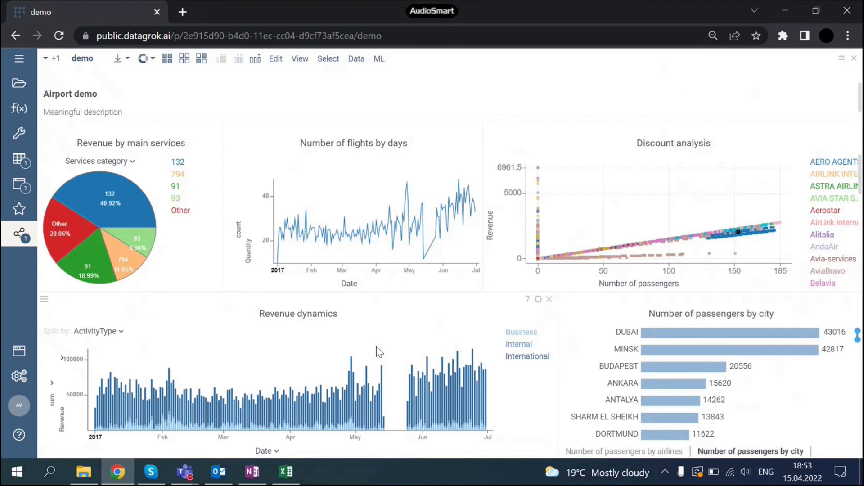
key(F7)
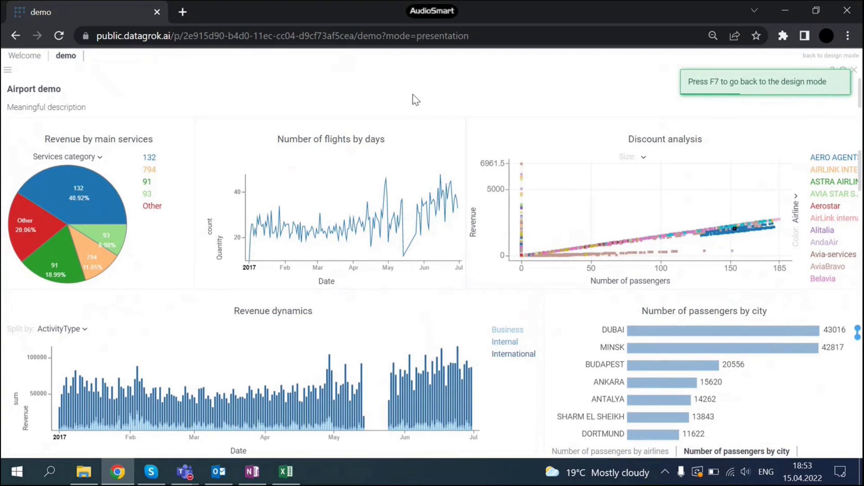